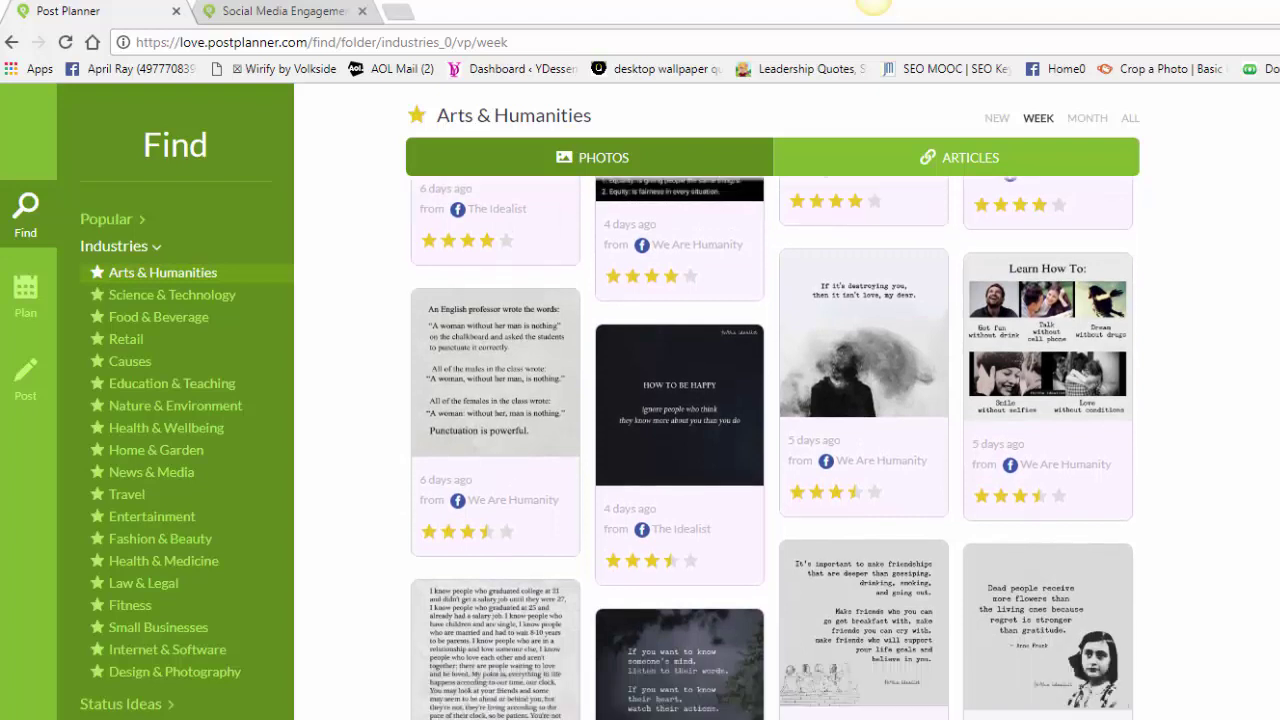
# - Browse the Fitness industry's photo posts with the time range set to All
pyautogui.click(124, 605)
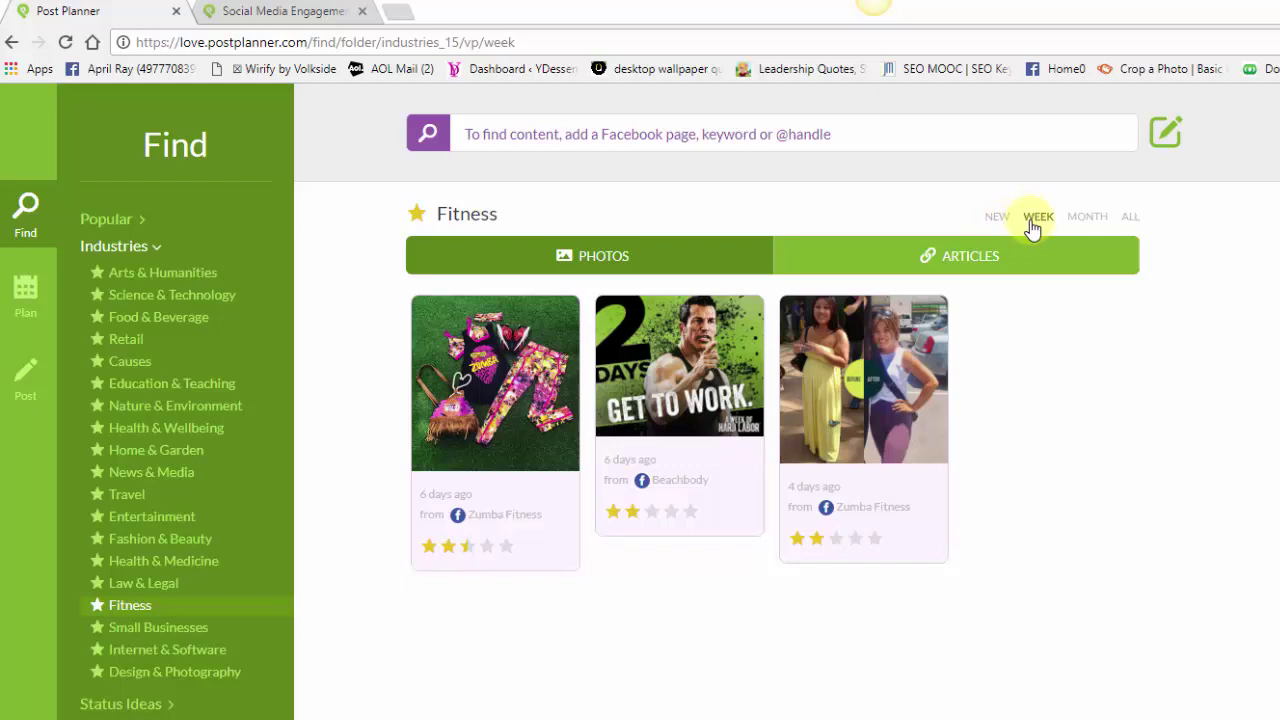
pyautogui.click(1130, 217)
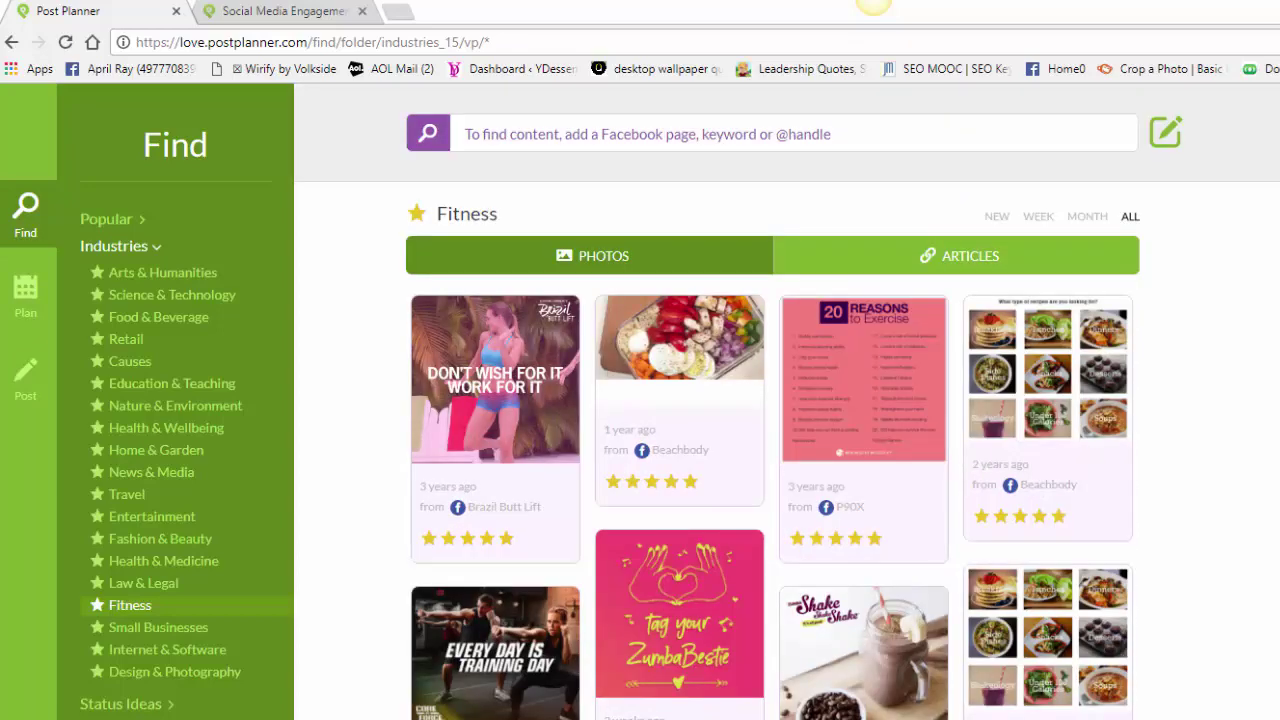
pyautogui.scroll(-4, 770, 450)
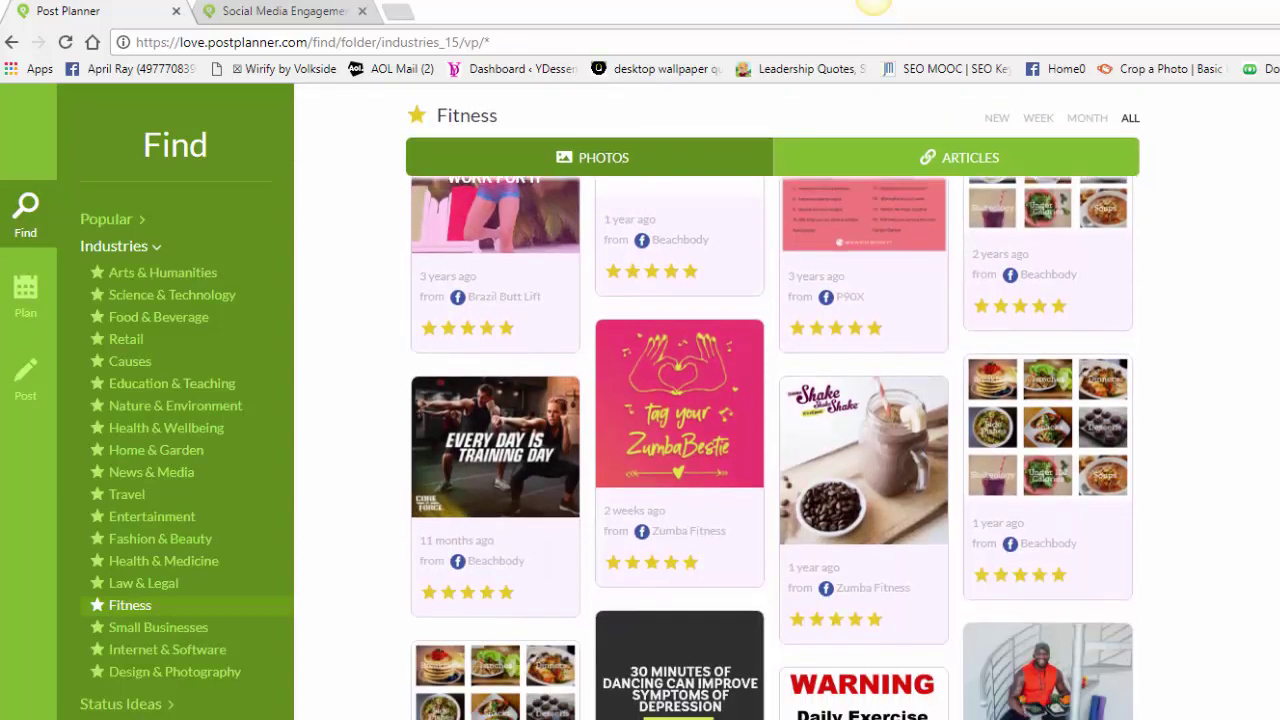
pyautogui.scroll(-2, 770, 450)
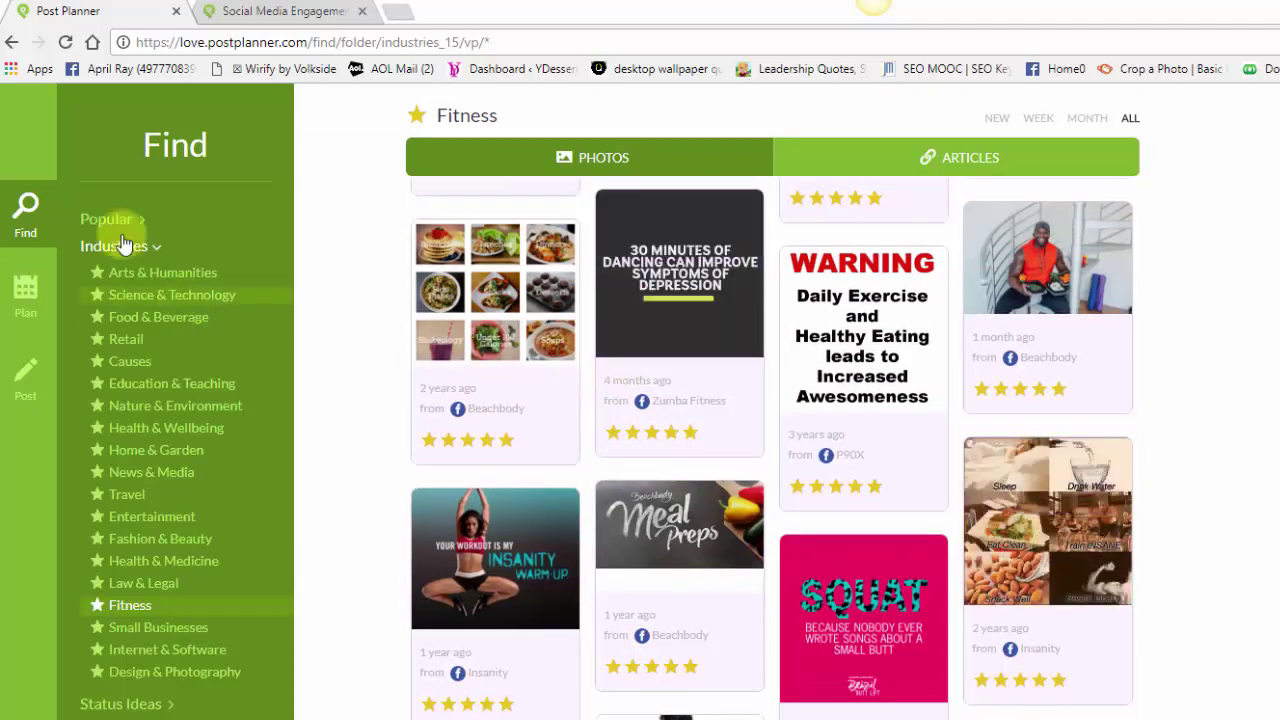
# - Collapse the Industries categories and review the Questions posts under Status Ideas
pyautogui.click(157, 249)
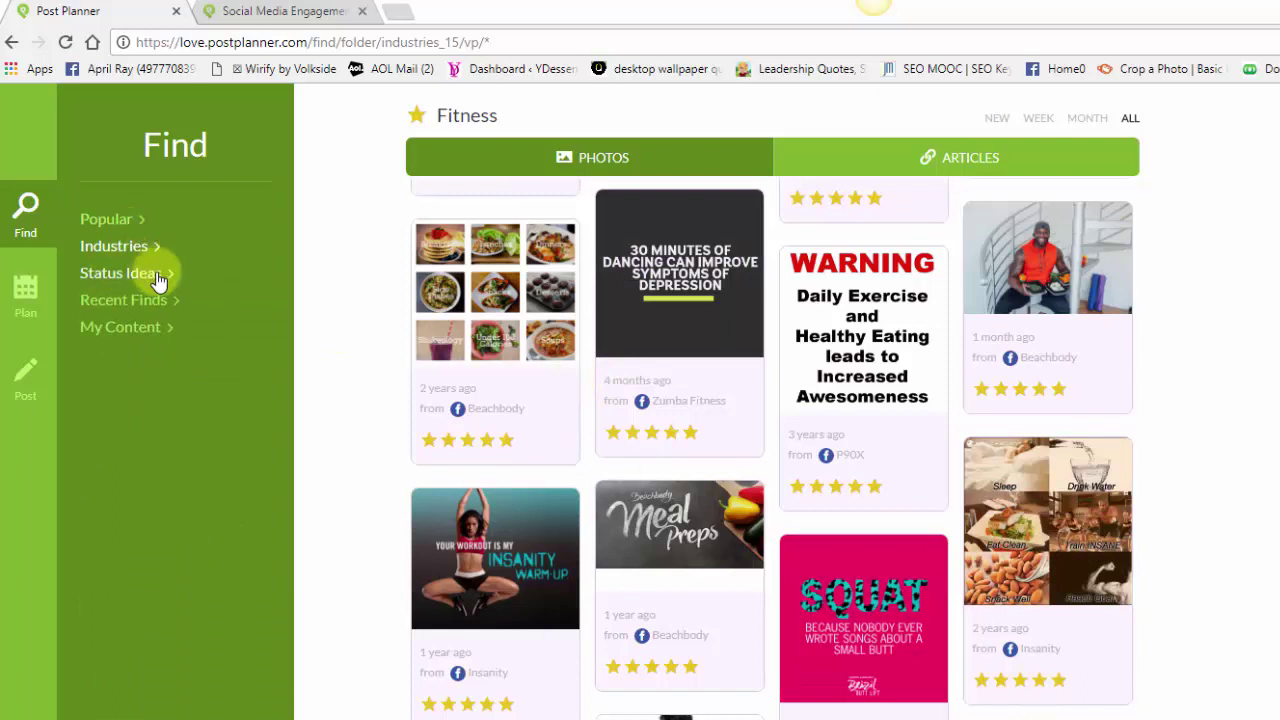
pyautogui.click(156, 275)
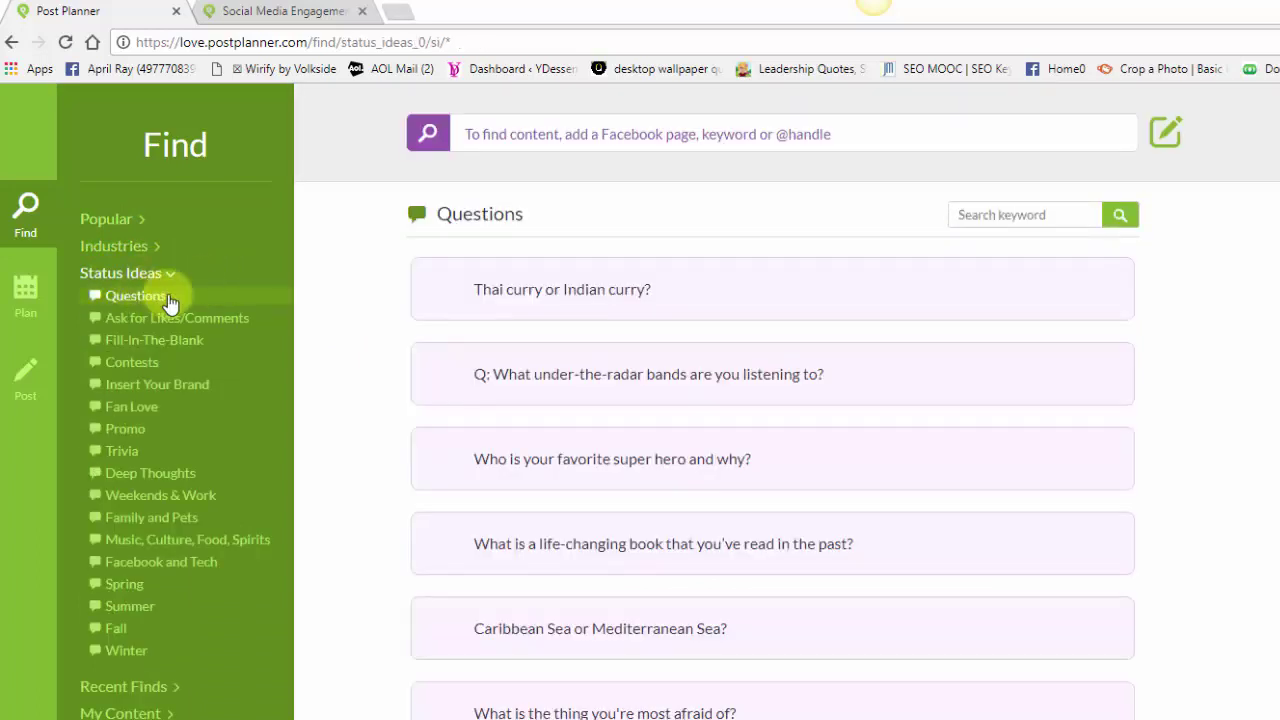
pyautogui.moveTo(716, 636)
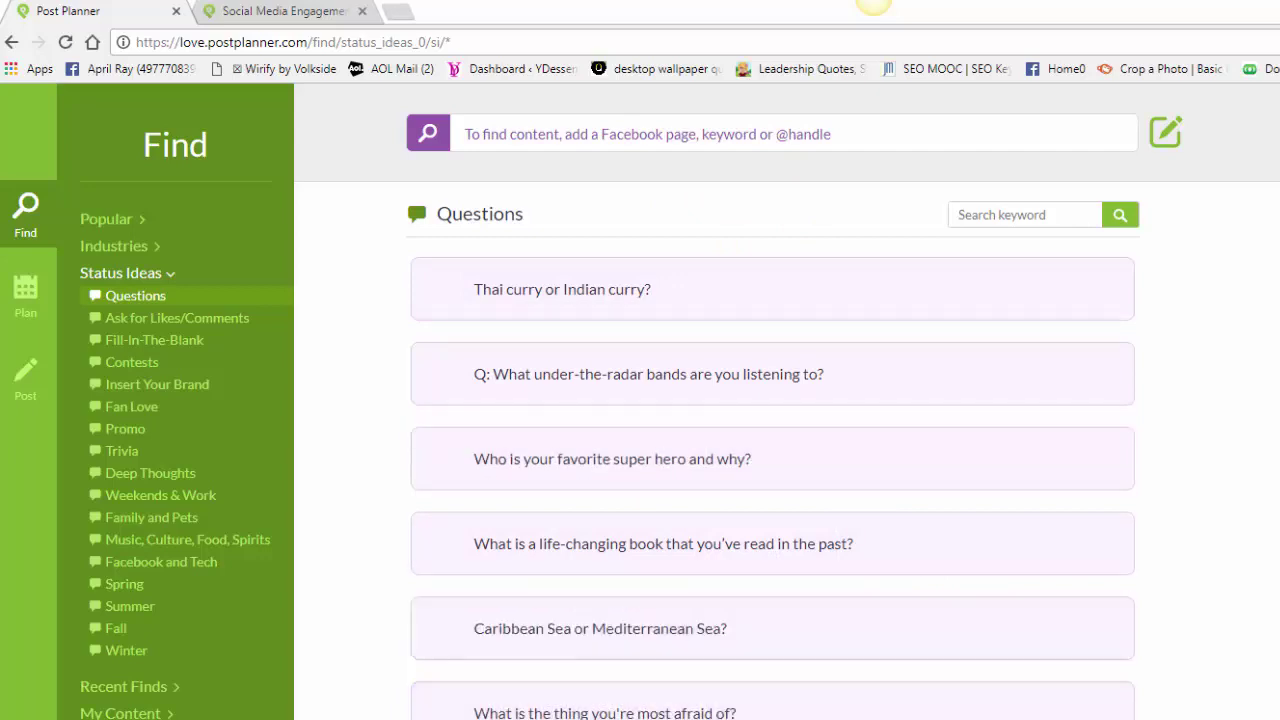
pyautogui.scroll(-2, 787, 400)
pyautogui.scroll(1, 787, 400)
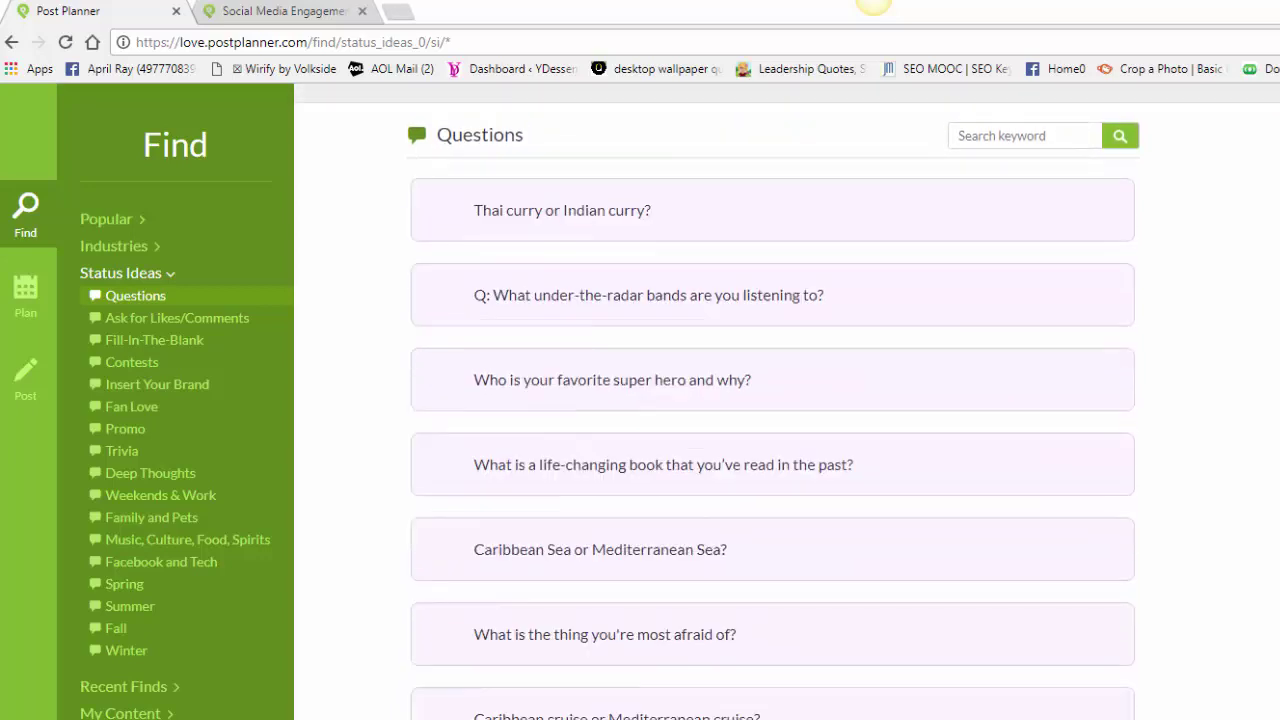
# - Search the status ideas for the keyword "business" and look through the matching posts
pyautogui.click(1007, 138)
pyautogui.write('business')
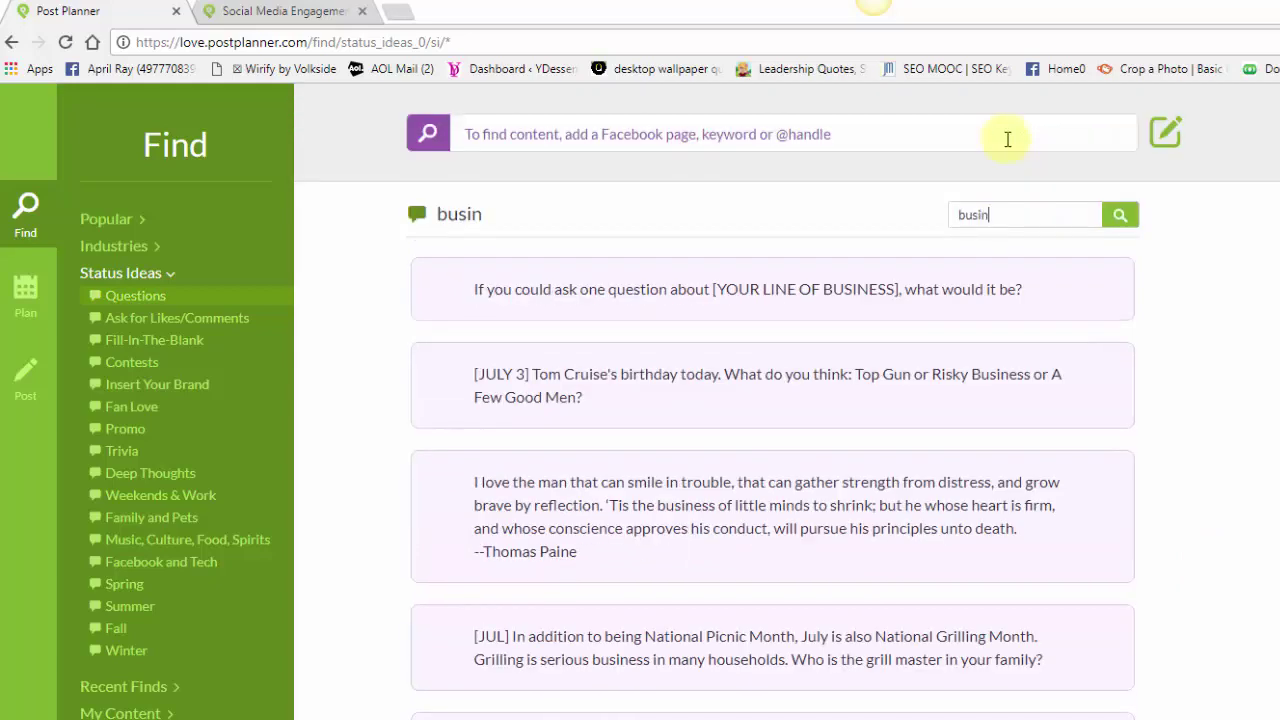
pyautogui.click(1119, 220)
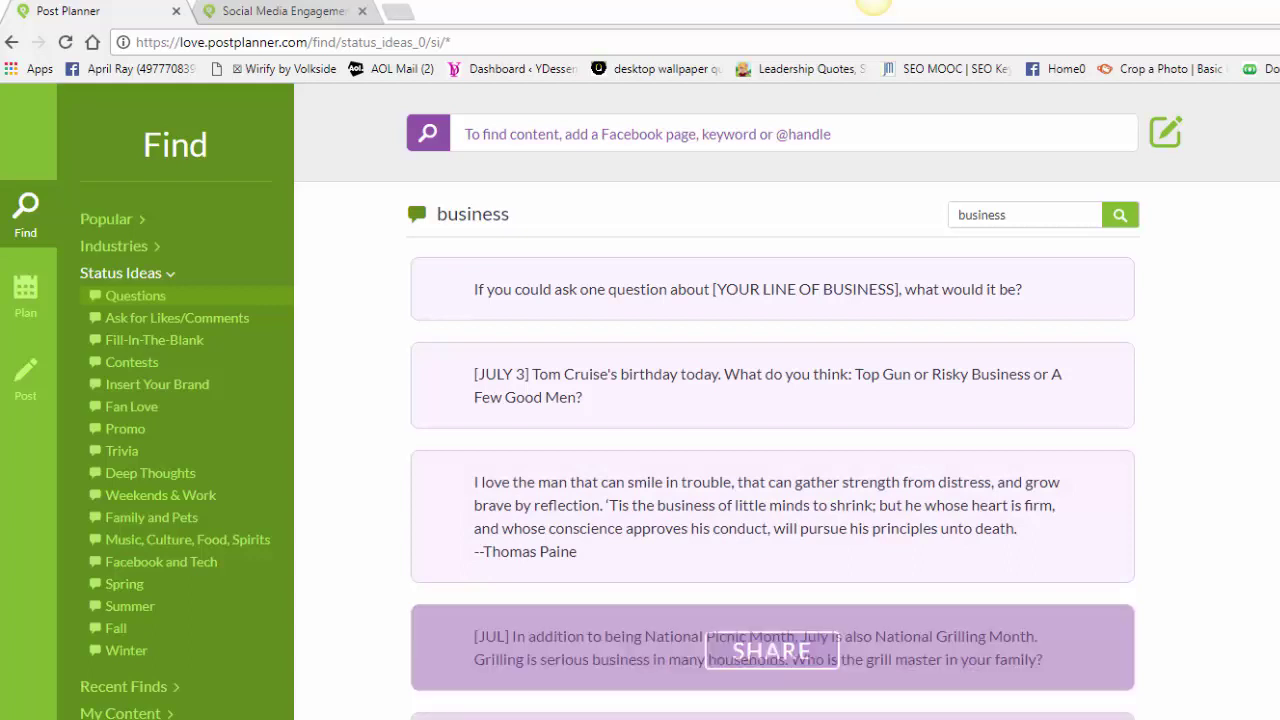
pyautogui.scroll(-3, 787, 400)
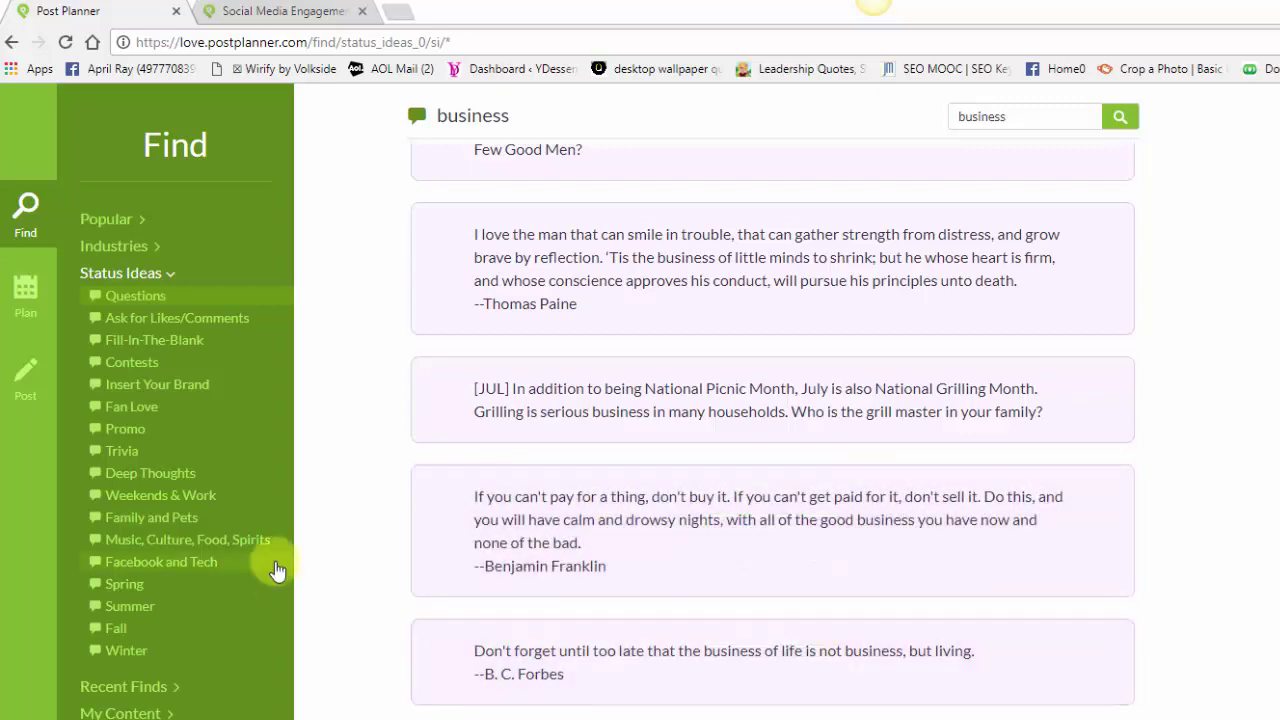
# - Review the status ideas under Ask for Likes/Comments, Fill-In-The-Blank, Contests and Insert Your Brand
pyautogui.click(108, 322)
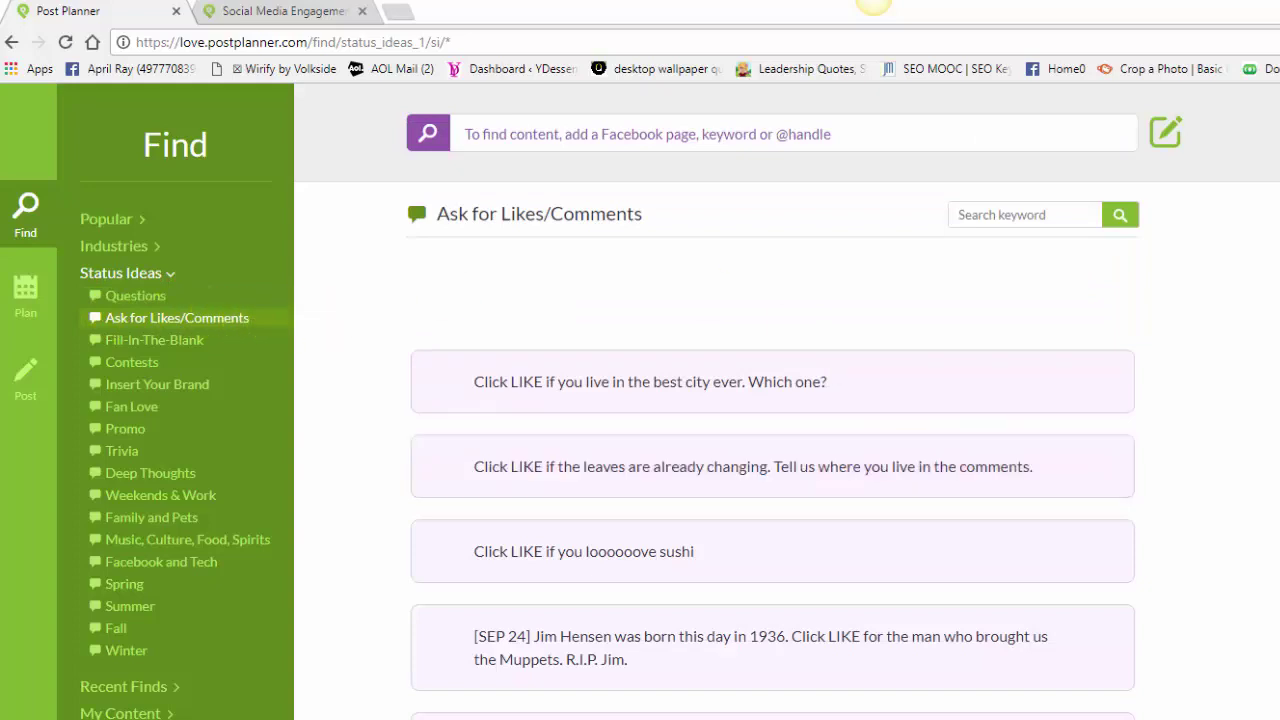
pyautogui.click(189, 340)
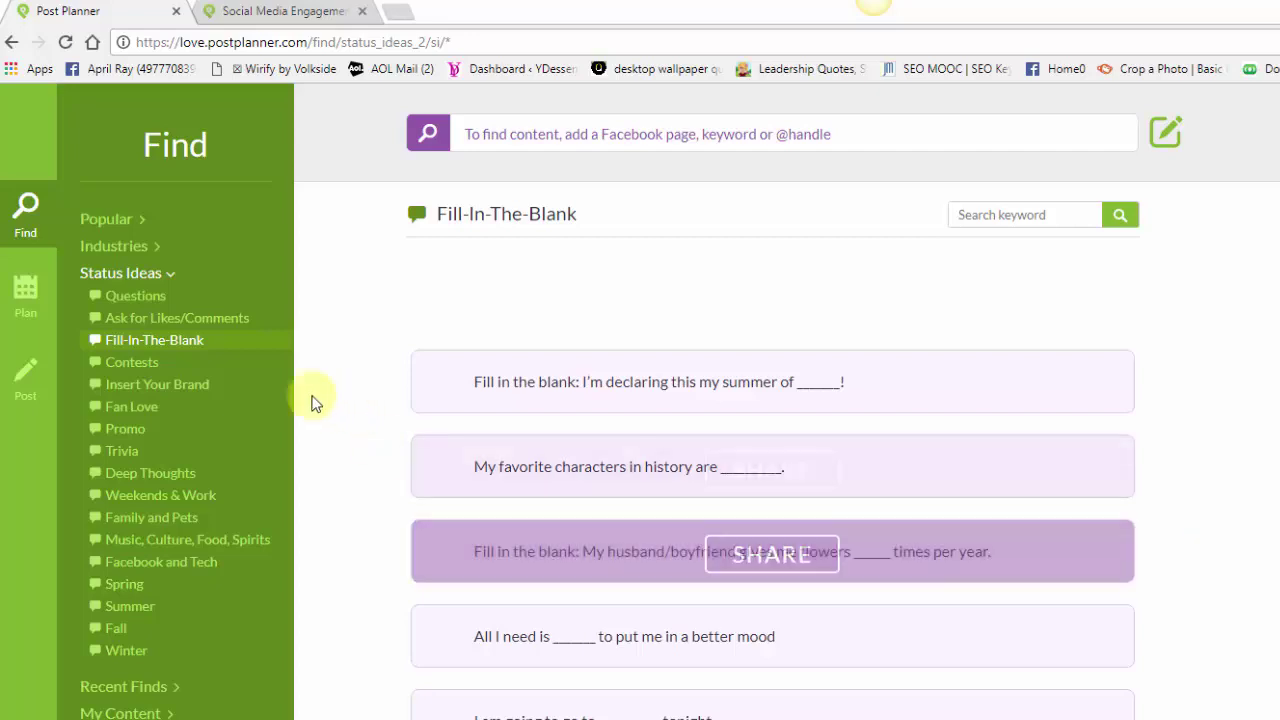
pyautogui.click(152, 366)
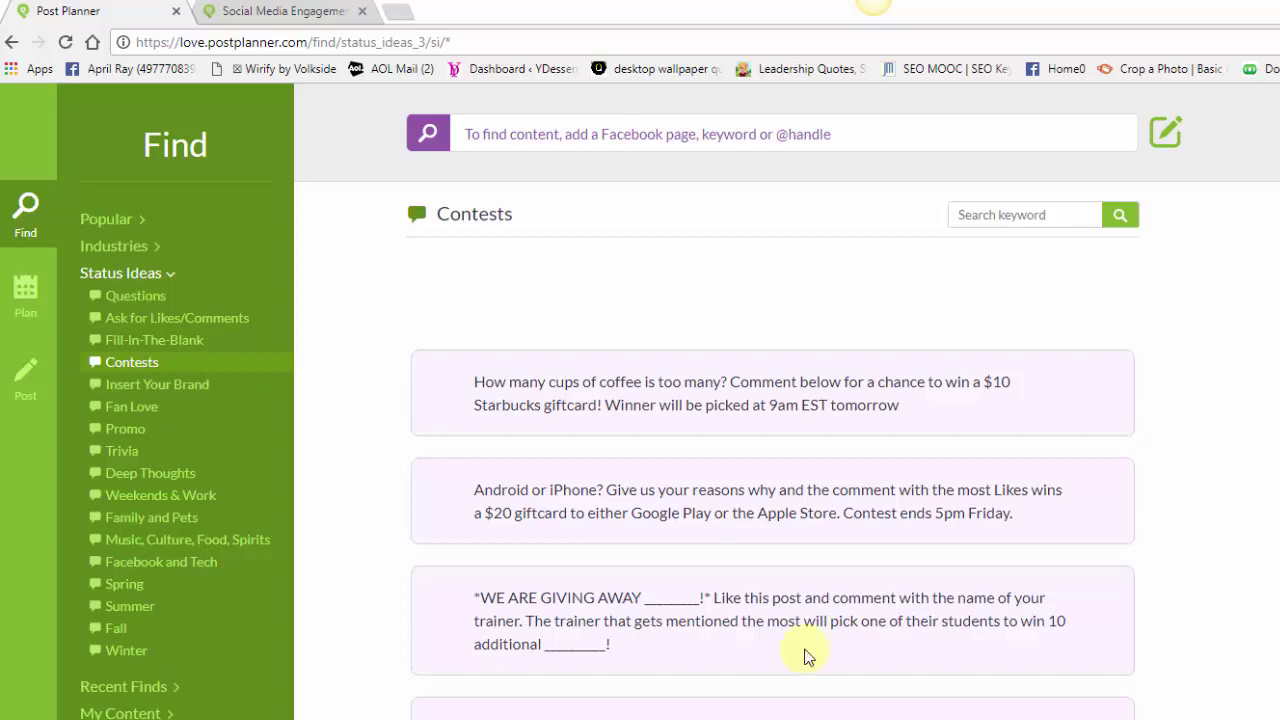
pyautogui.click(138, 390)
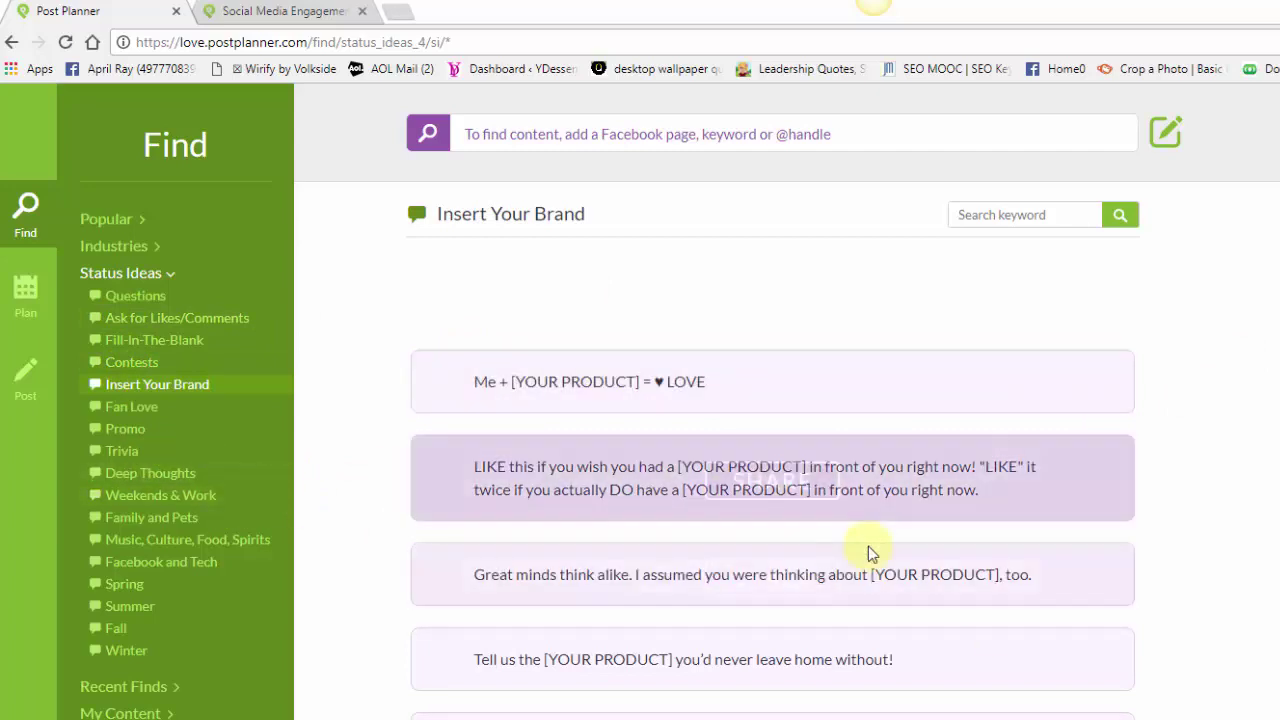
pyautogui.scroll(-5, 772, 430)
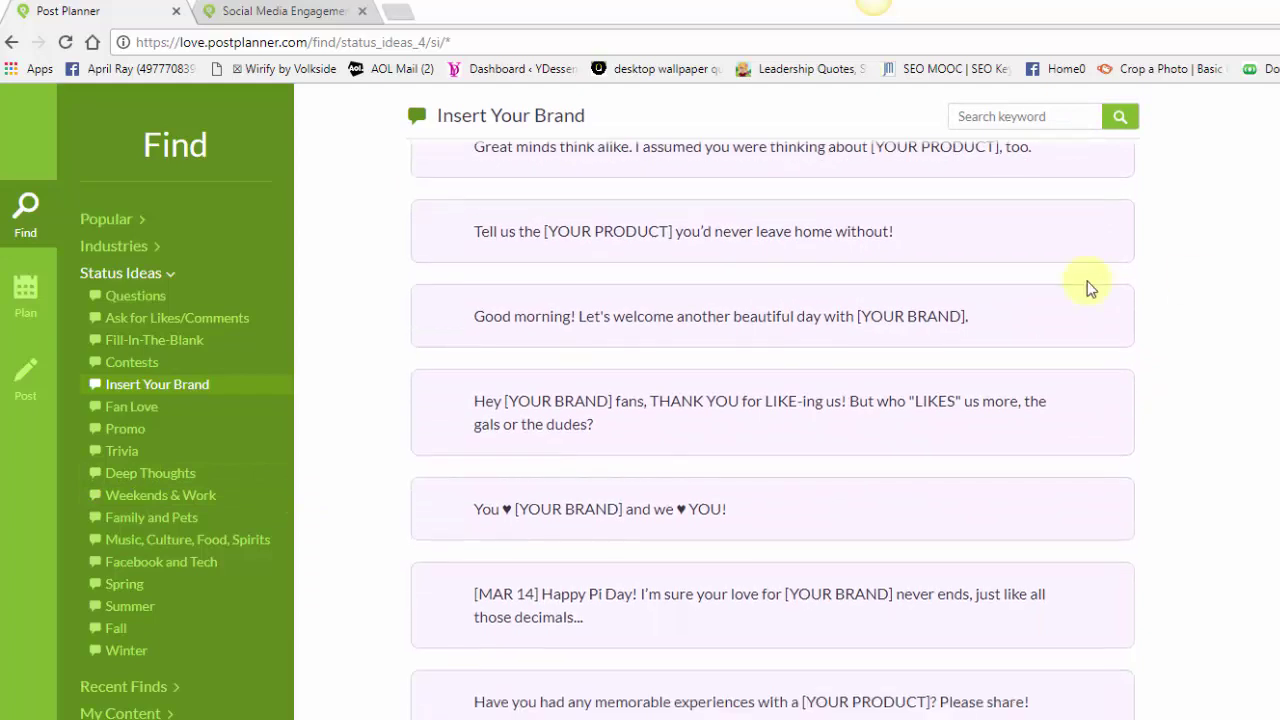
# - View the Fan Love, Deep Thoughts, Weekends & Work and Winter status ideas in turn
pyautogui.click(140, 408)
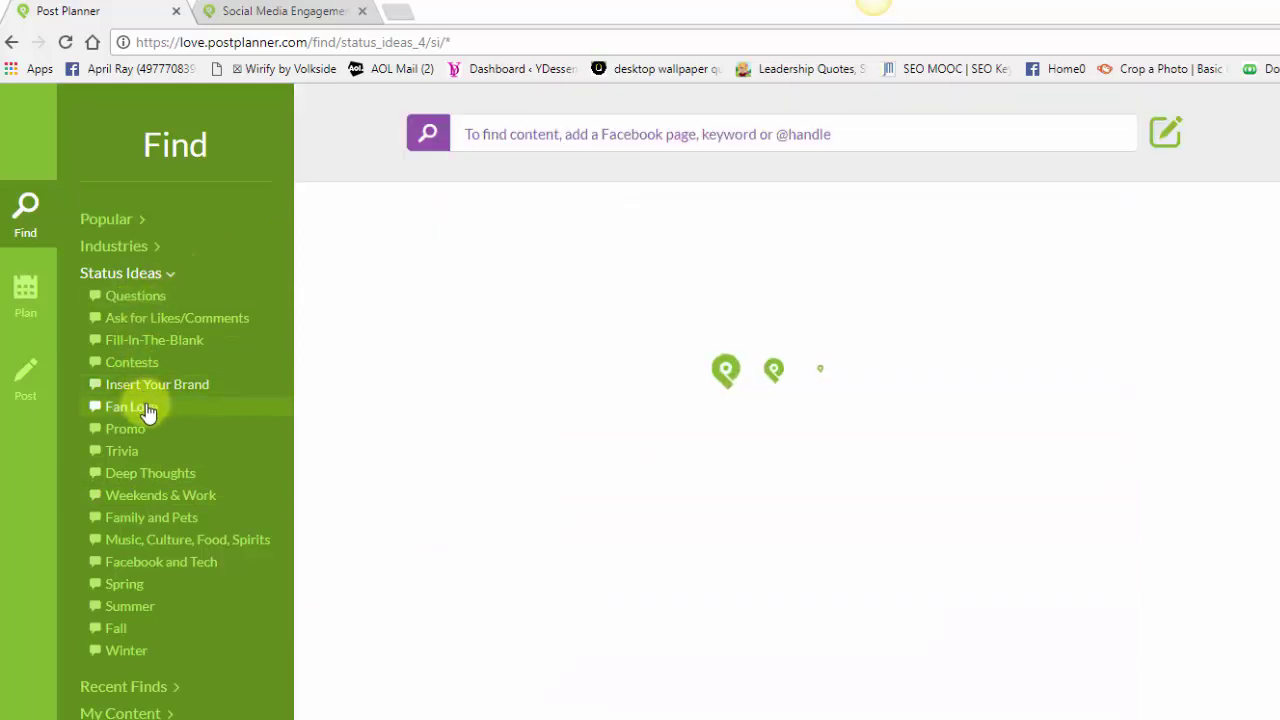
pyautogui.click(166, 476)
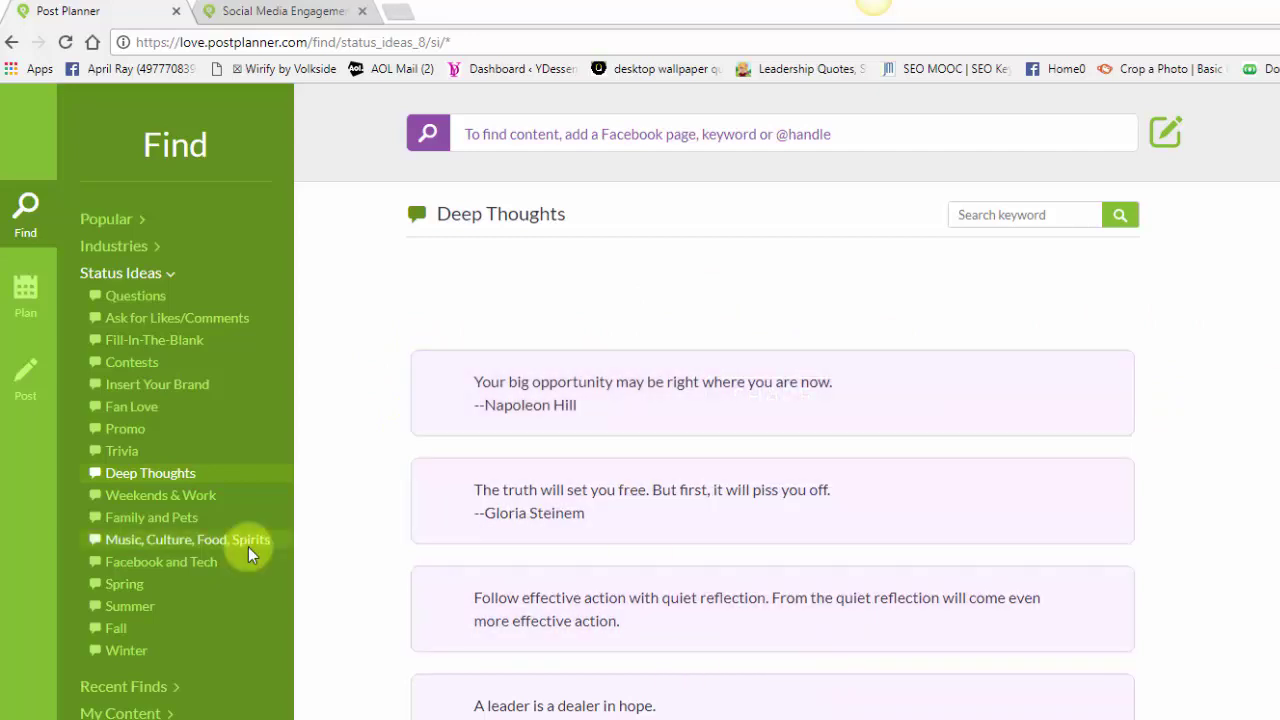
pyautogui.click(181, 503)
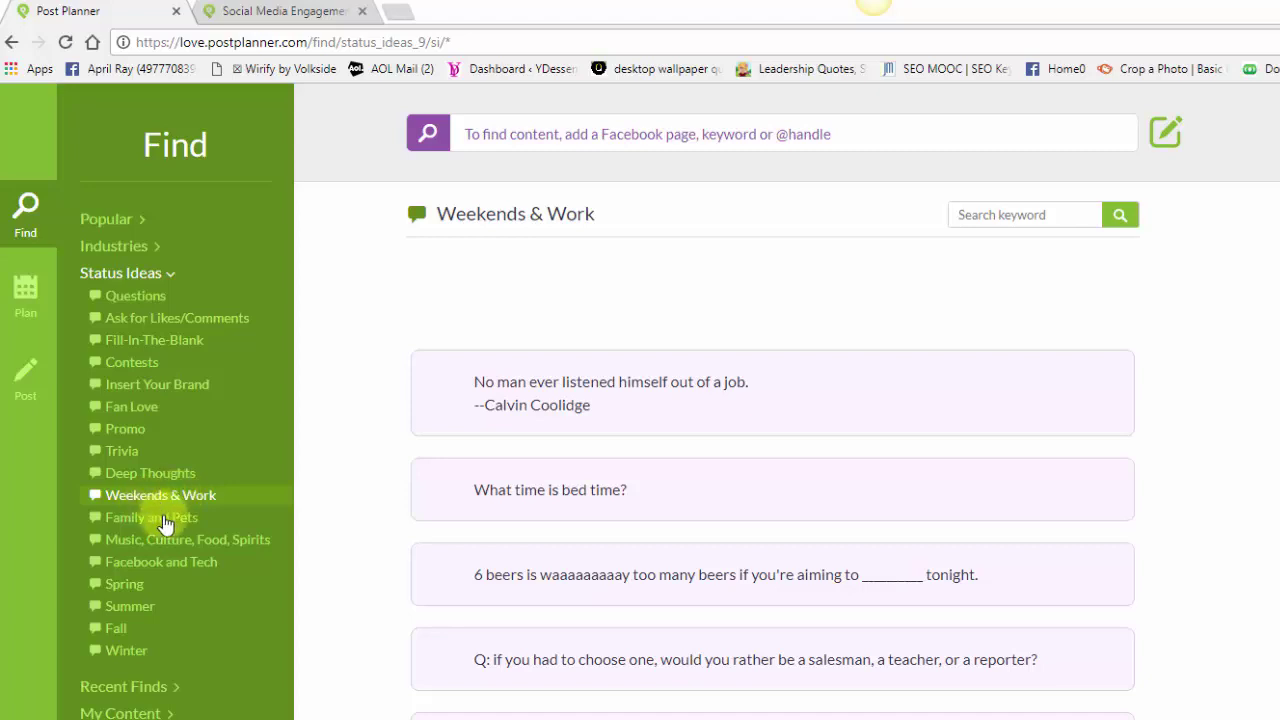
pyautogui.click(140, 658)
pyautogui.moveTo(517, 412)
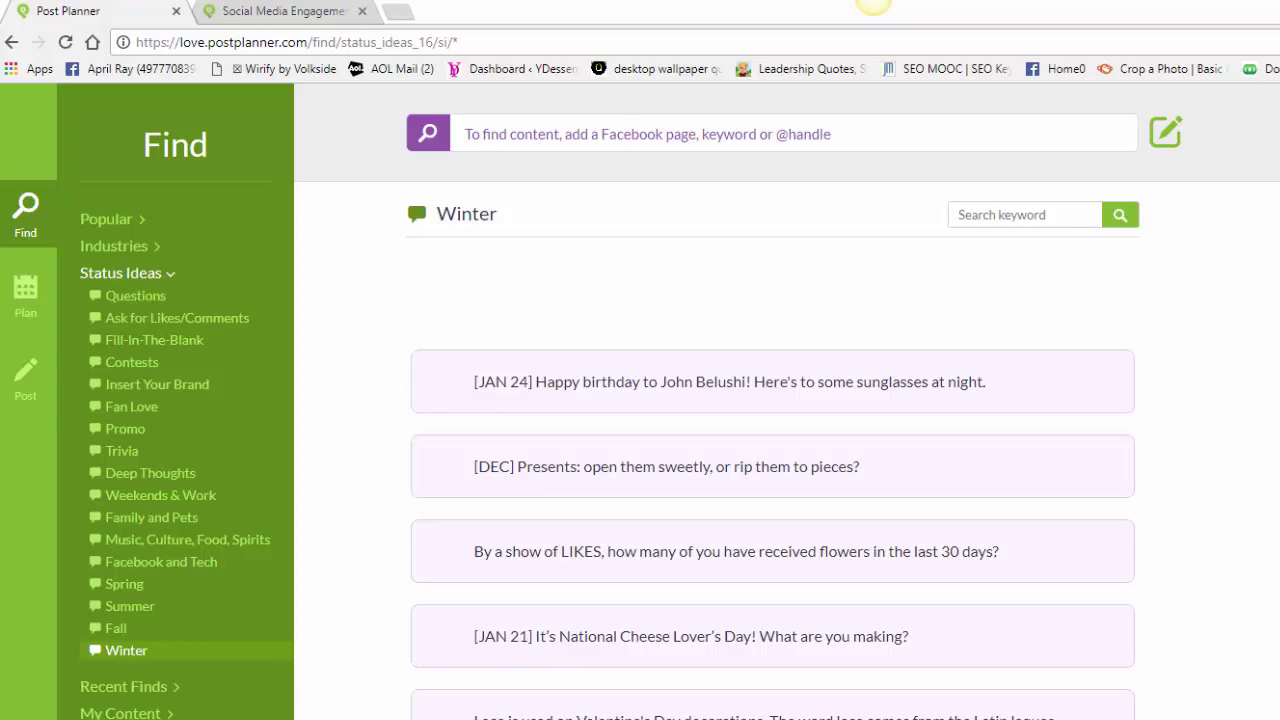
# - Collapse Status Ideas and browse the photo posts of ClickFunnels under Recent Finds
pyautogui.click(172, 274)
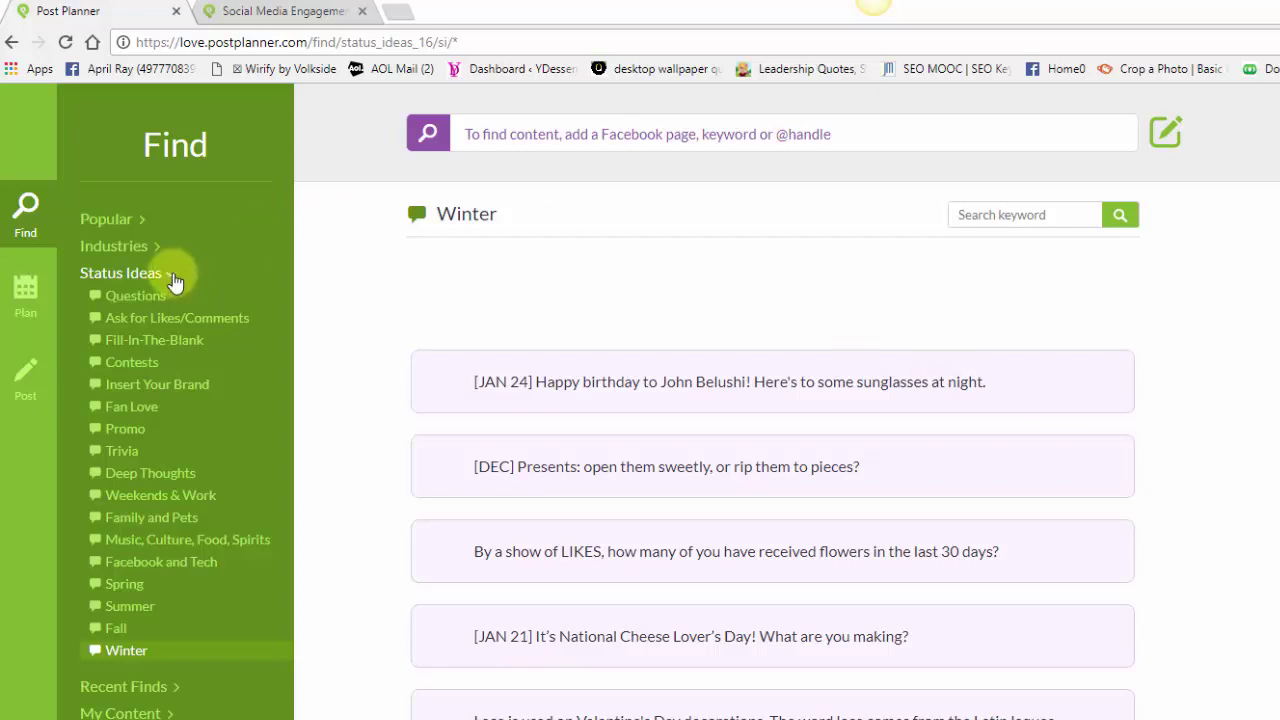
pyautogui.click(127, 304)
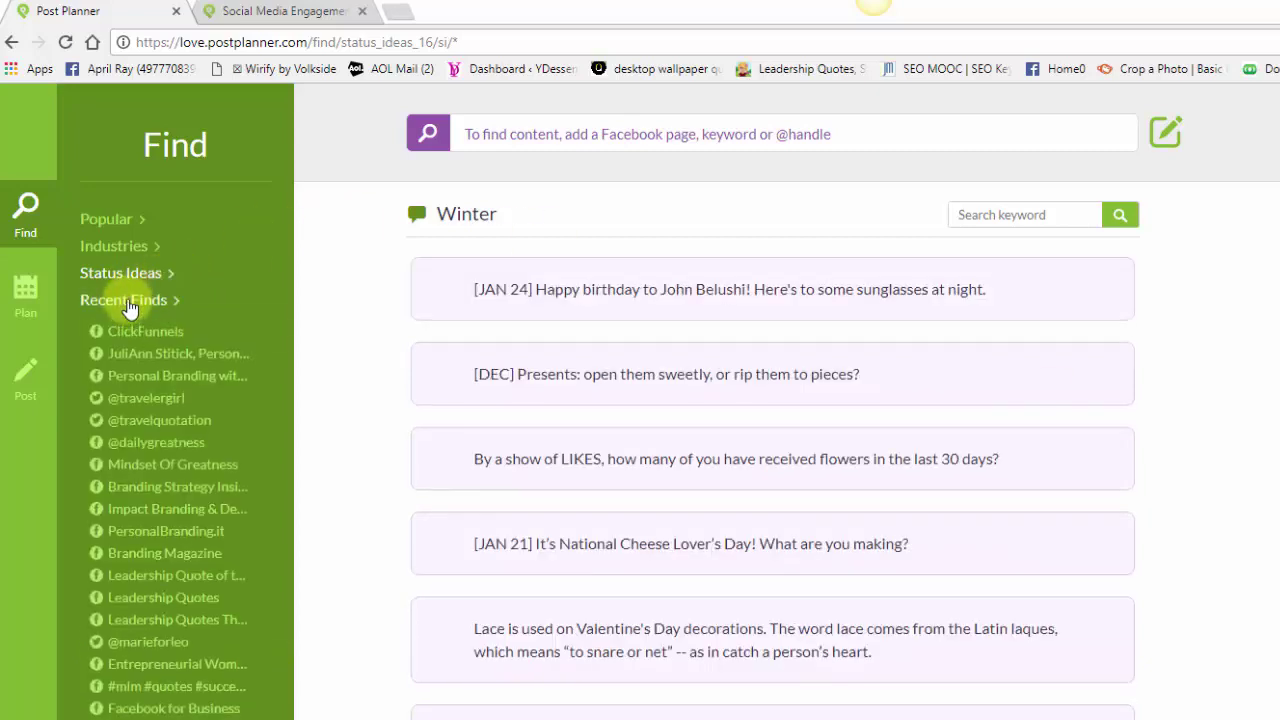
pyautogui.moveTo(928, 352)
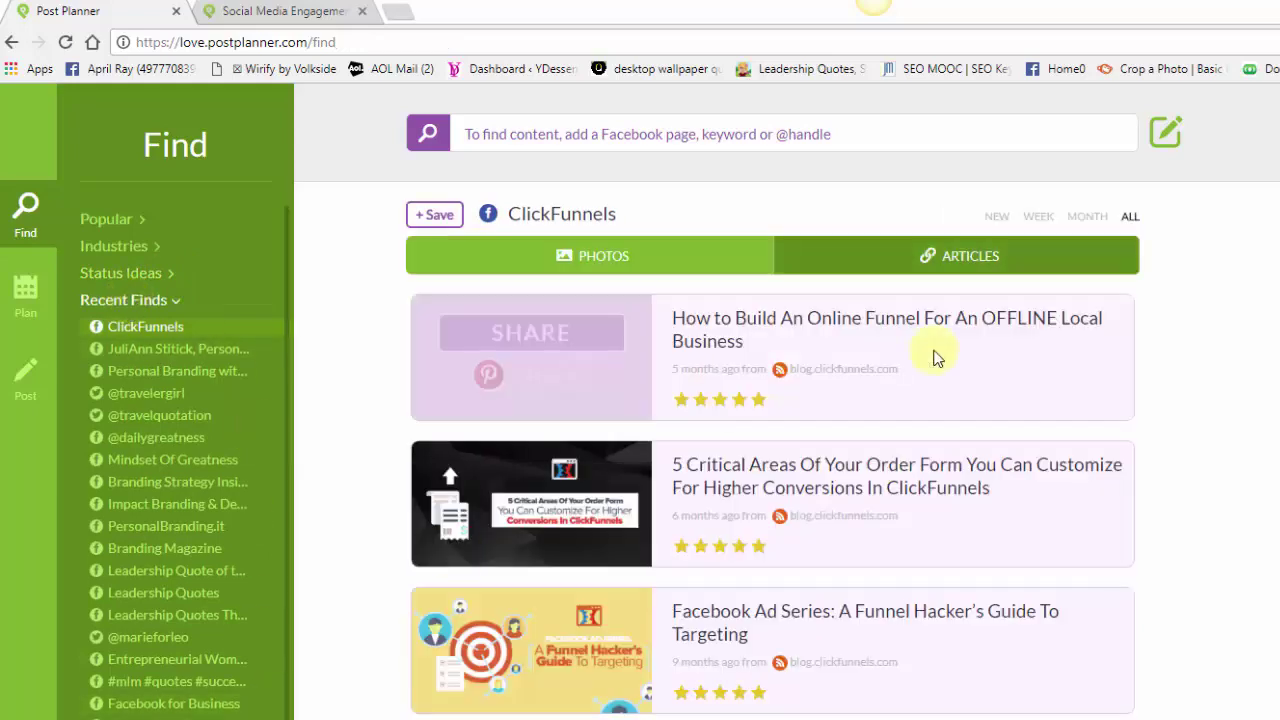
pyautogui.click(620, 254)
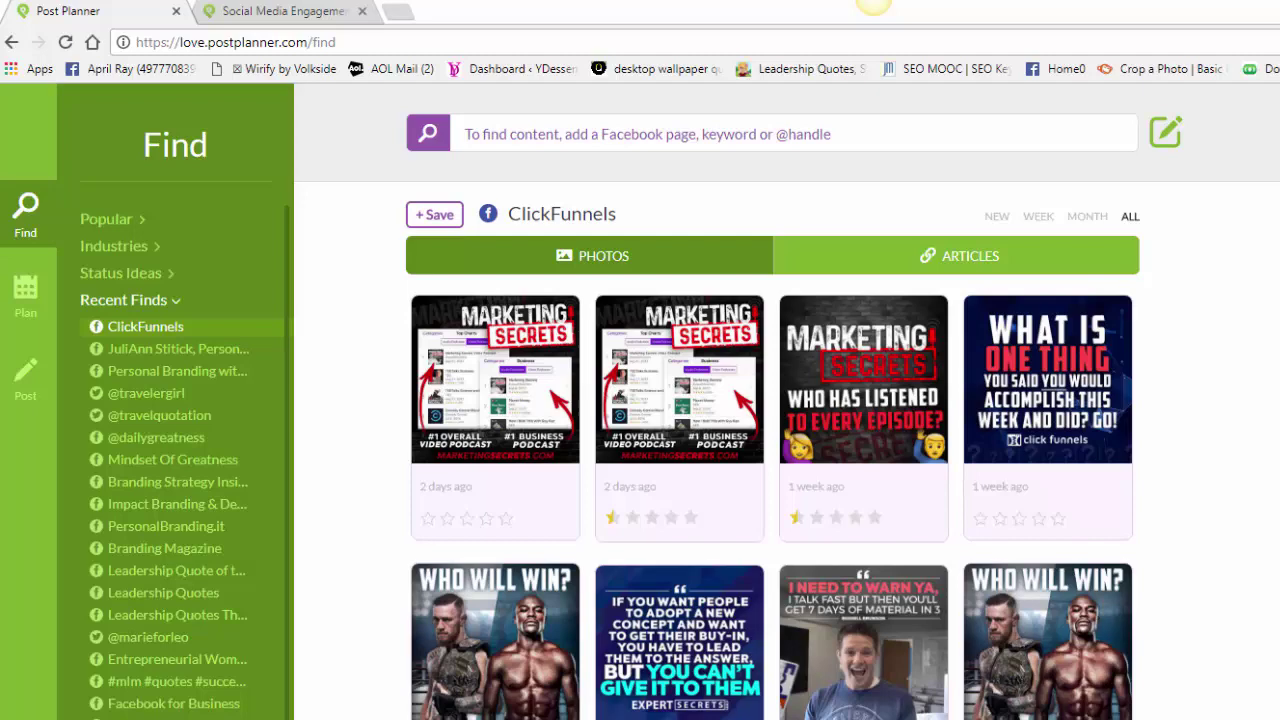
pyautogui.scroll(-2, 787, 400)
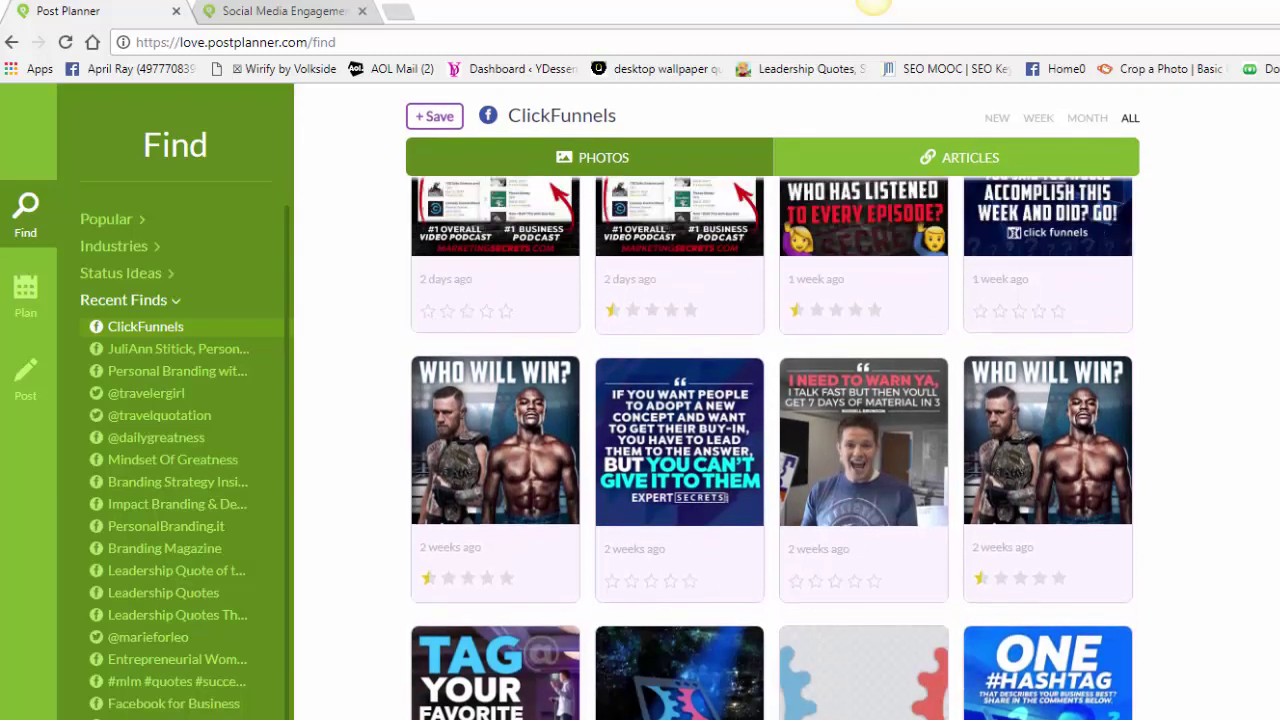
# - Look through the photos of the Personal Branding with Style and Soul page in Recent Finds
pyautogui.click(128, 373)
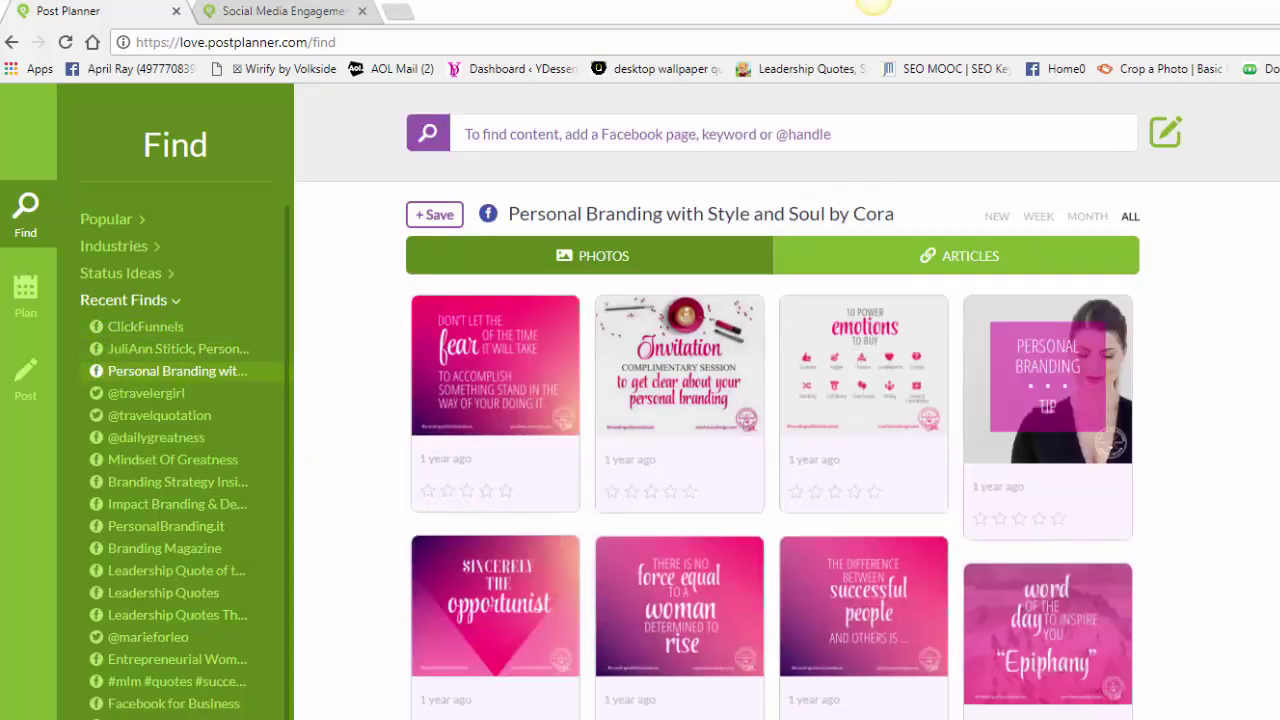
pyautogui.scroll(-3, 787, 400)
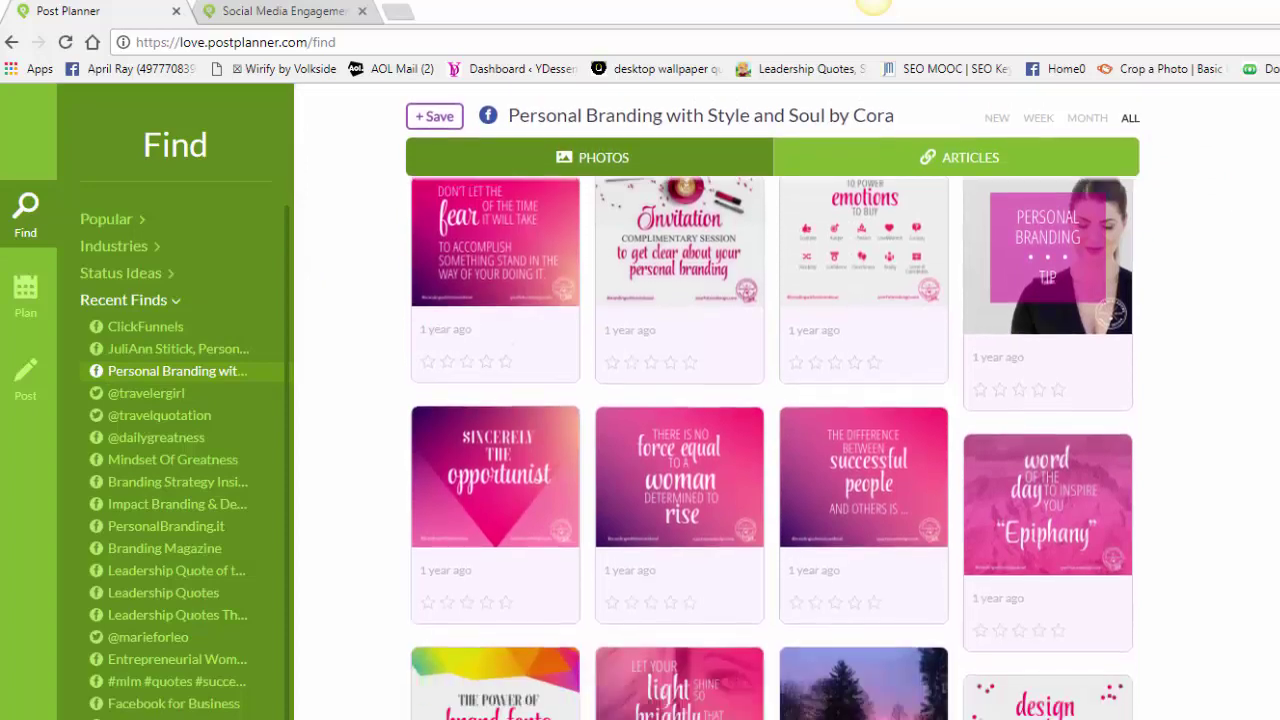
pyautogui.scroll(3, 772, 448)
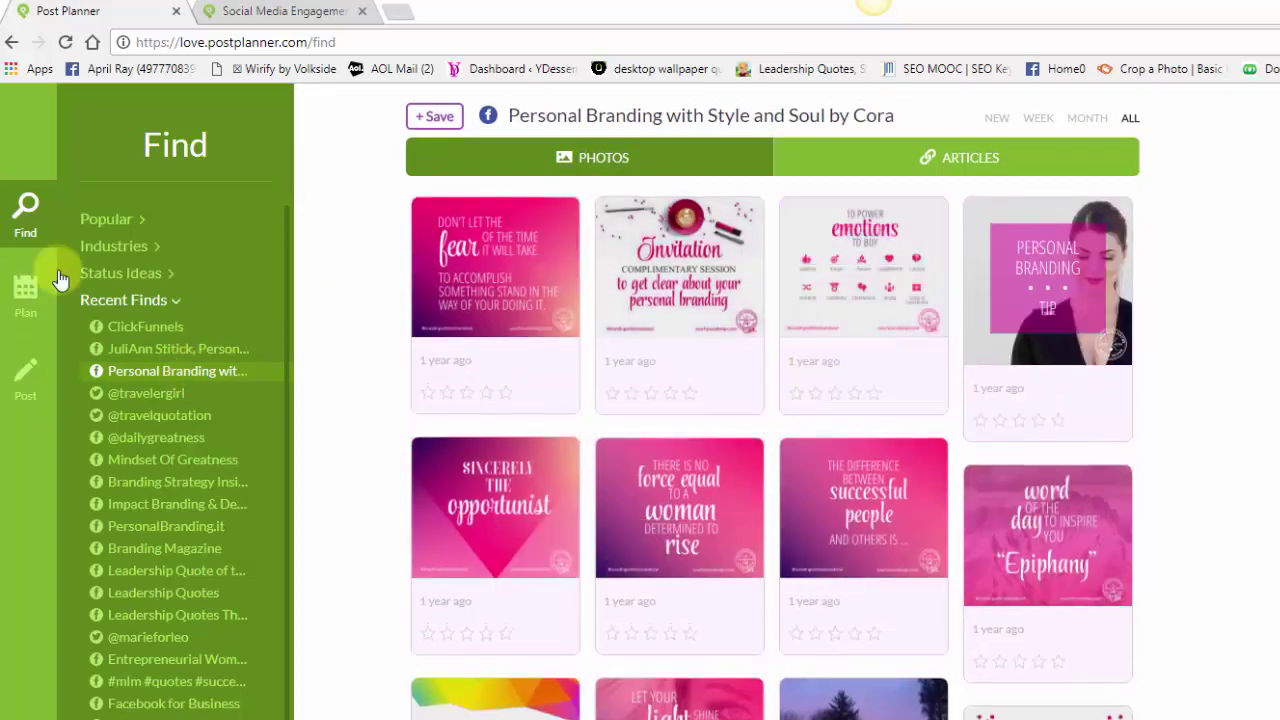
# - Look into My Content, and revisit the Recent Finds and Status Ideas sections
pyautogui.click(168, 302)
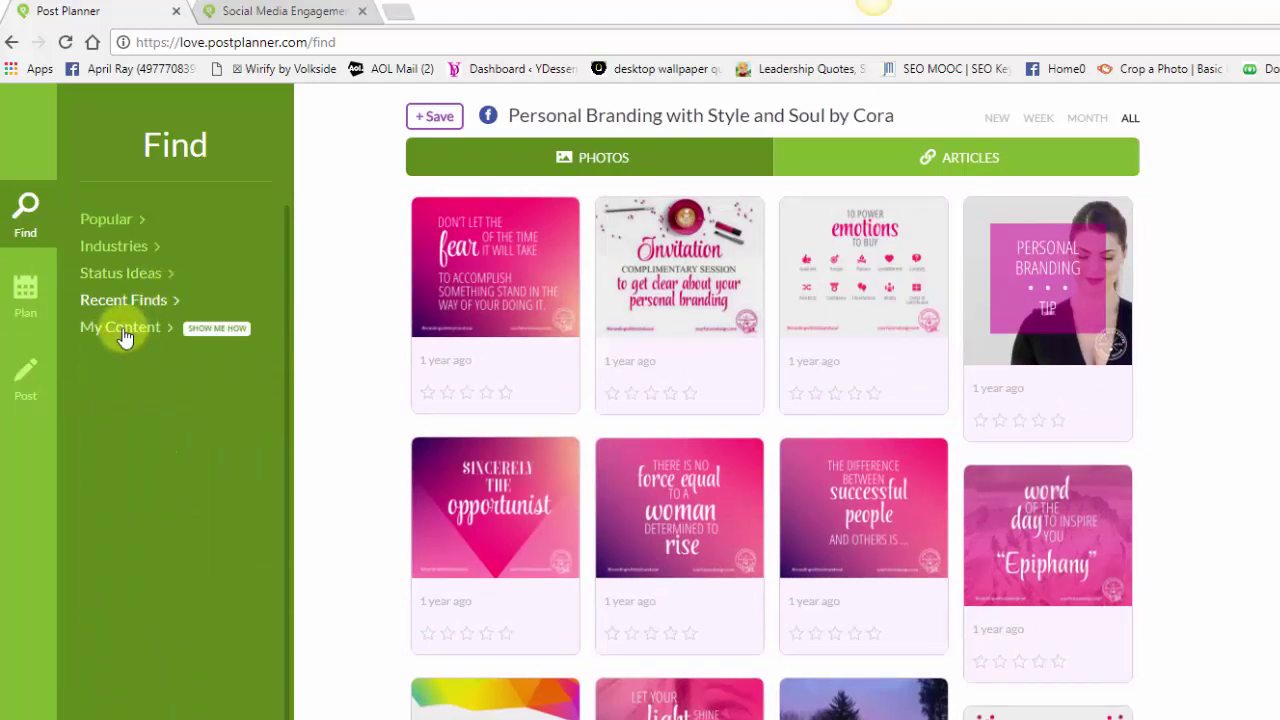
pyautogui.click(121, 330)
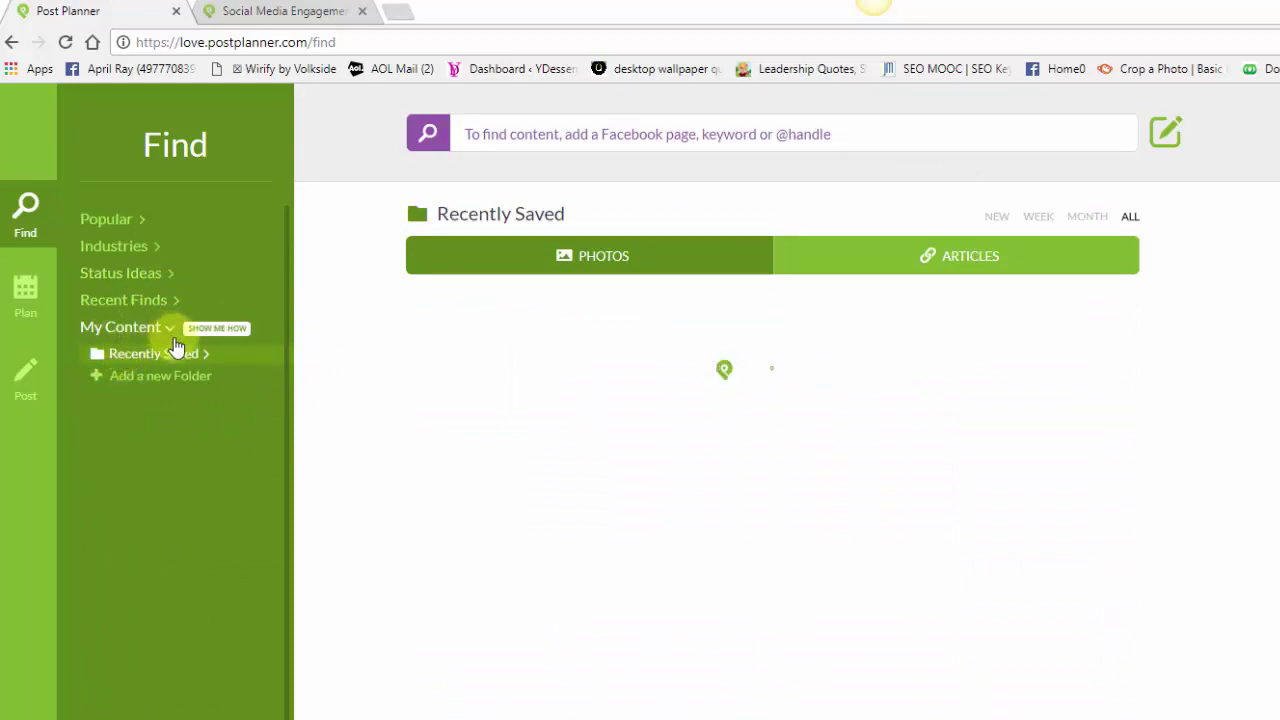
pyautogui.click(160, 300)
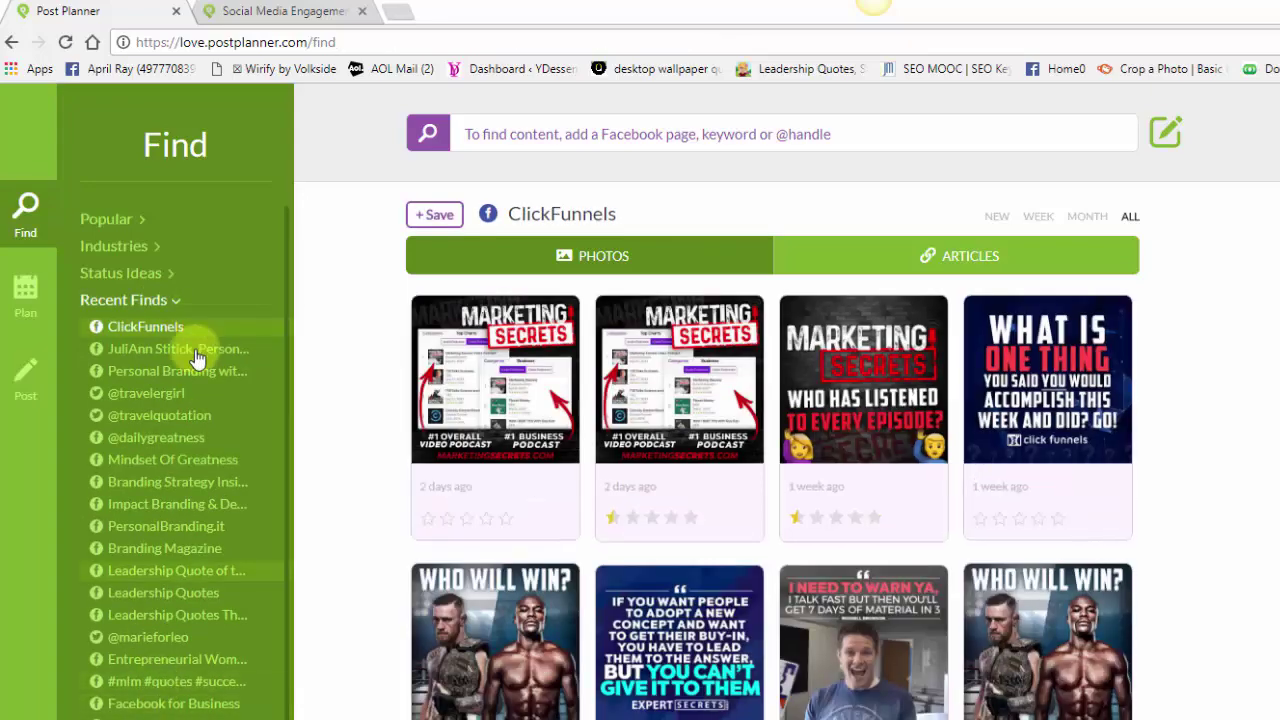
pyautogui.click(128, 275)
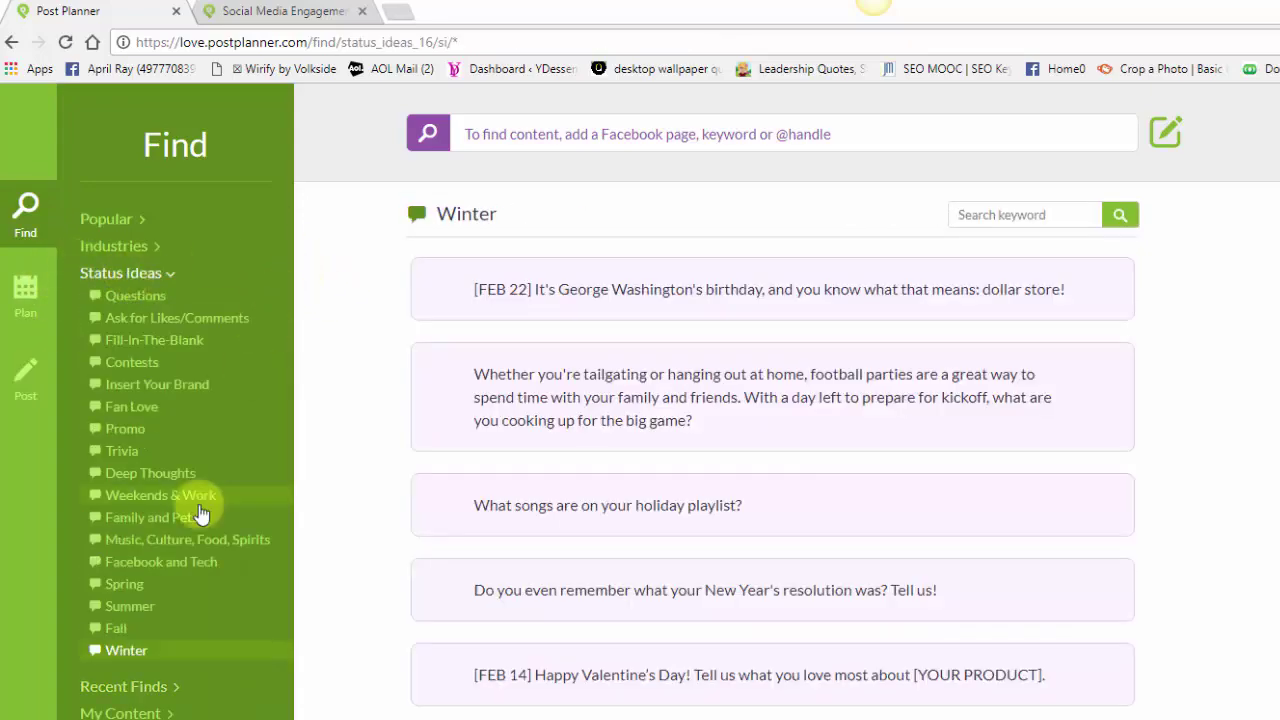
# - Expand the Recently Saved folder in My Content and look through its list of saved pages
pyautogui.click(118, 712)
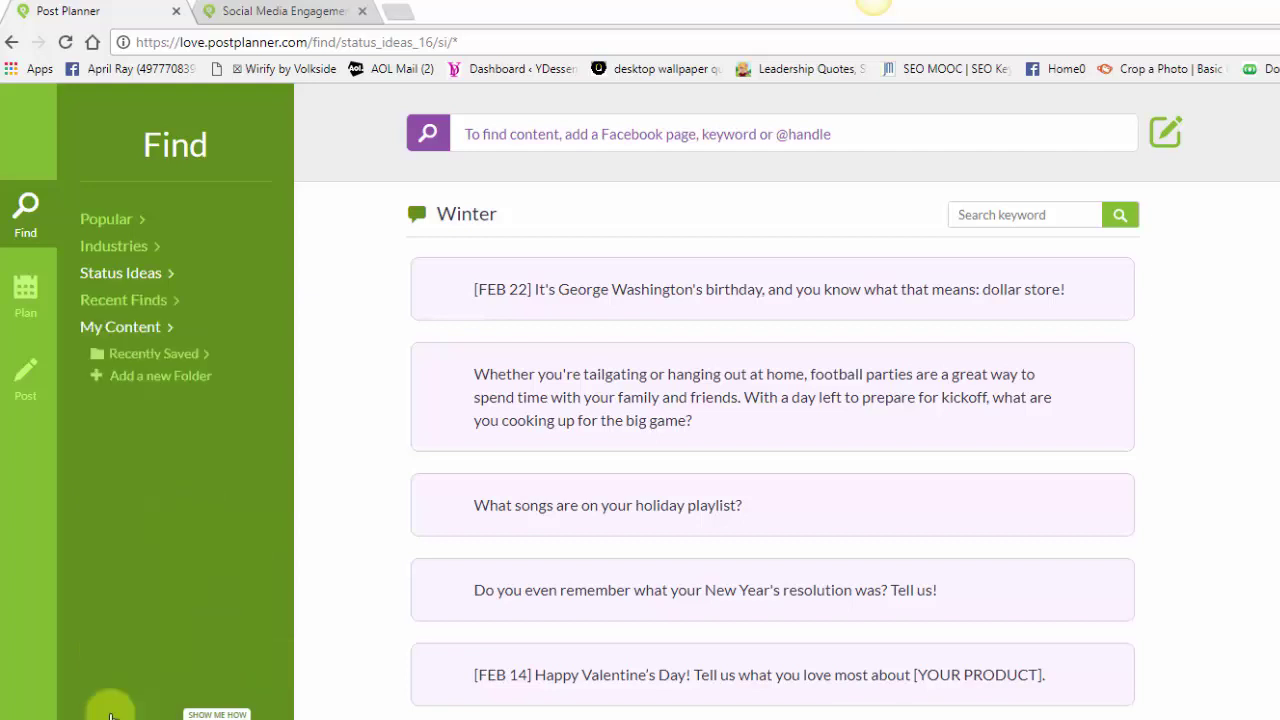
pyautogui.click(210, 356)
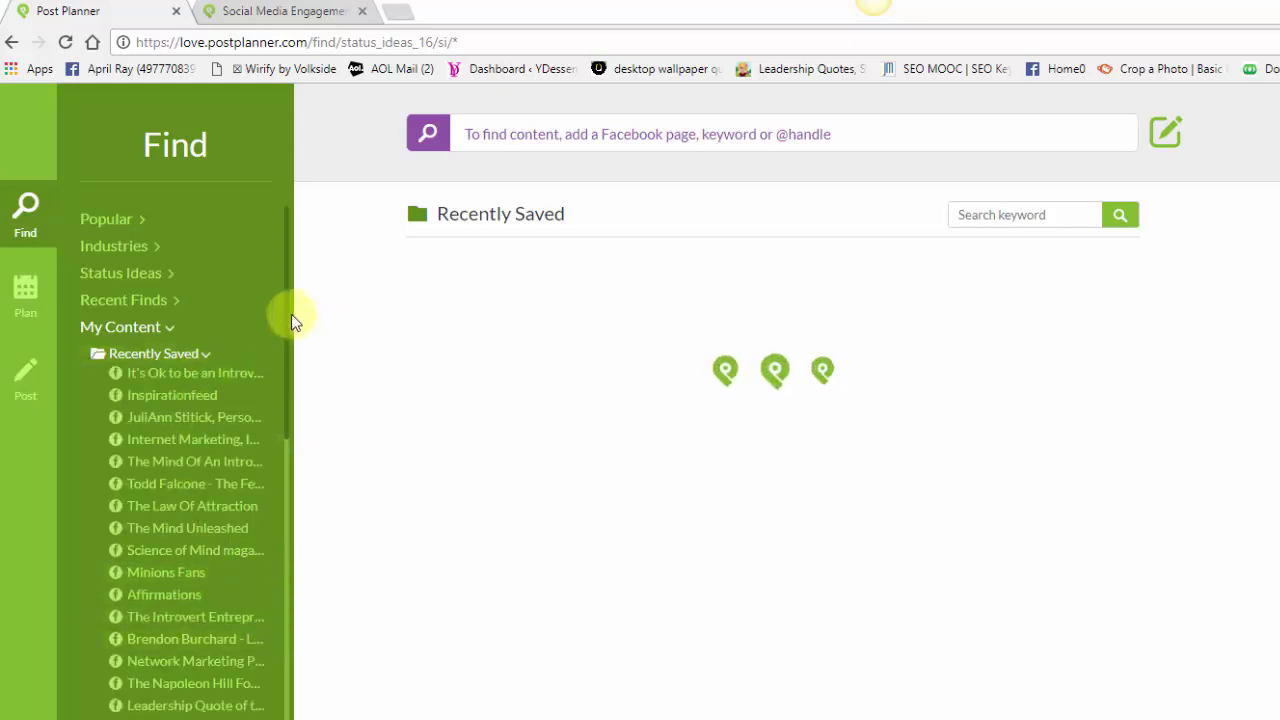
pyautogui.scroll(-3, 289, 375)
pyautogui.scroll(2, 292, 260)
pyautogui.scroll(1, 299, 195)
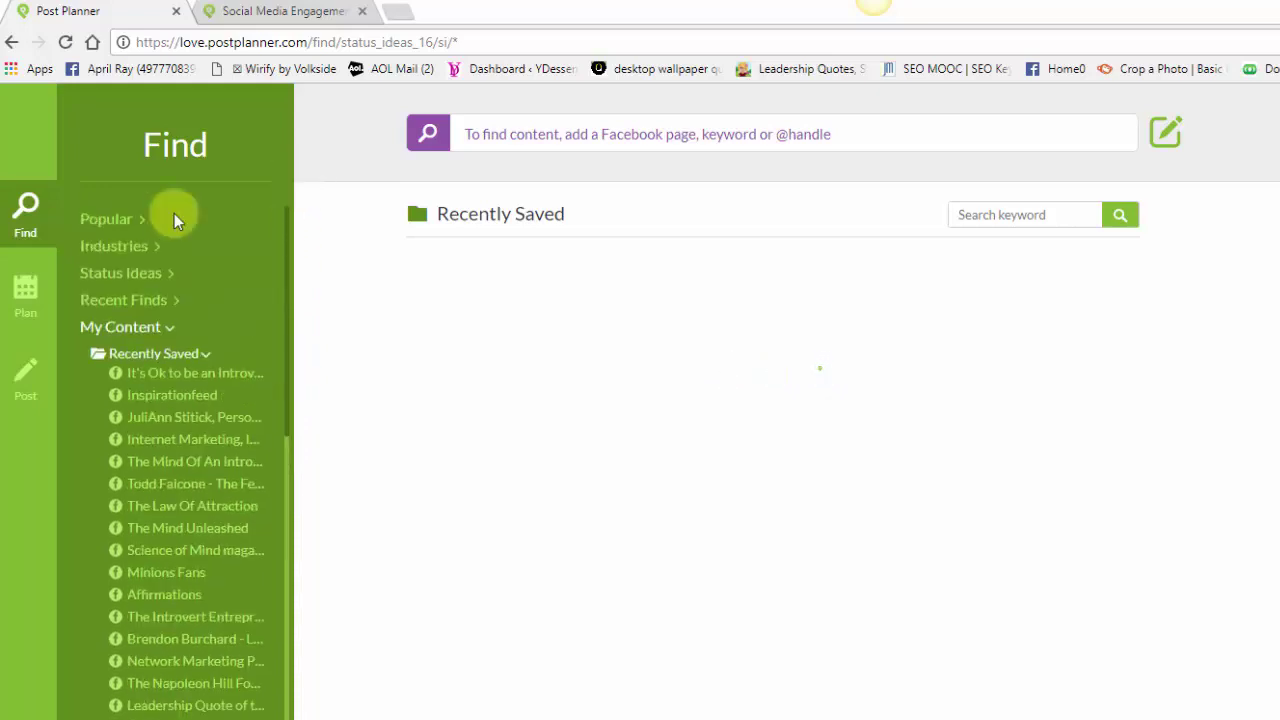
# - Revisit Status Ideas, open the Quotes category under Popular and browse its photo posts
pyautogui.click(112, 277)
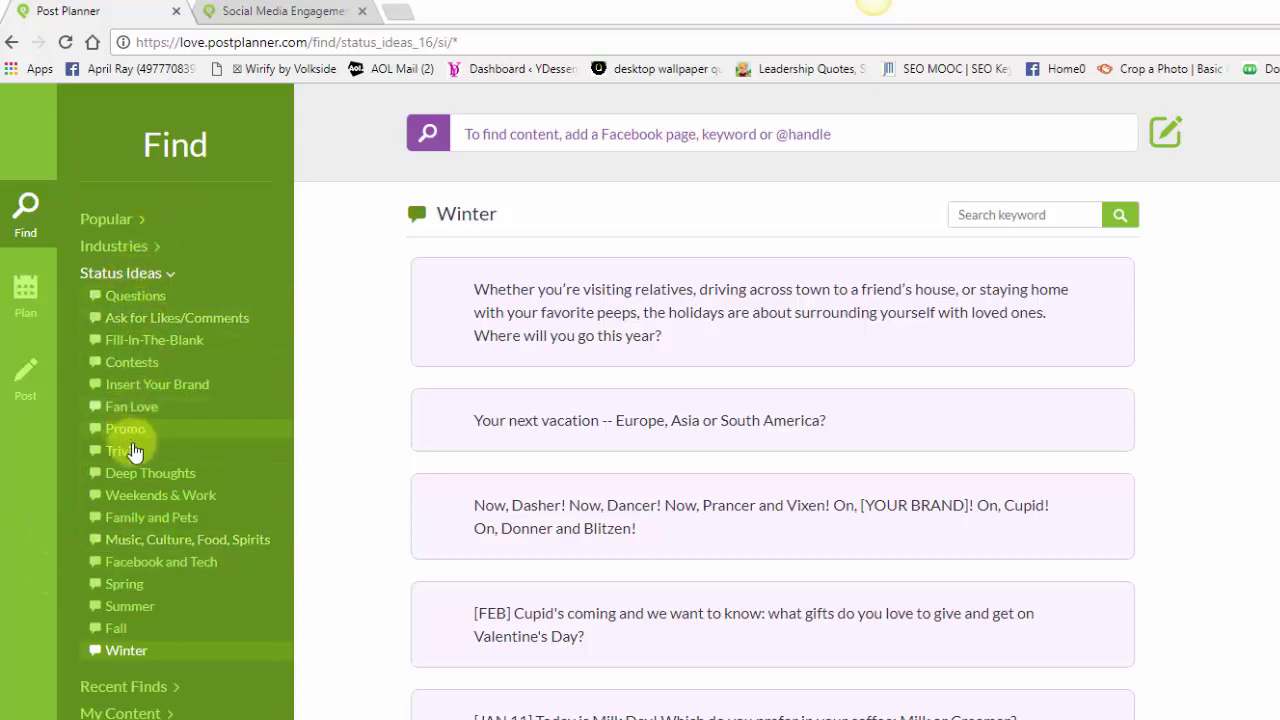
pyautogui.click(138, 212)
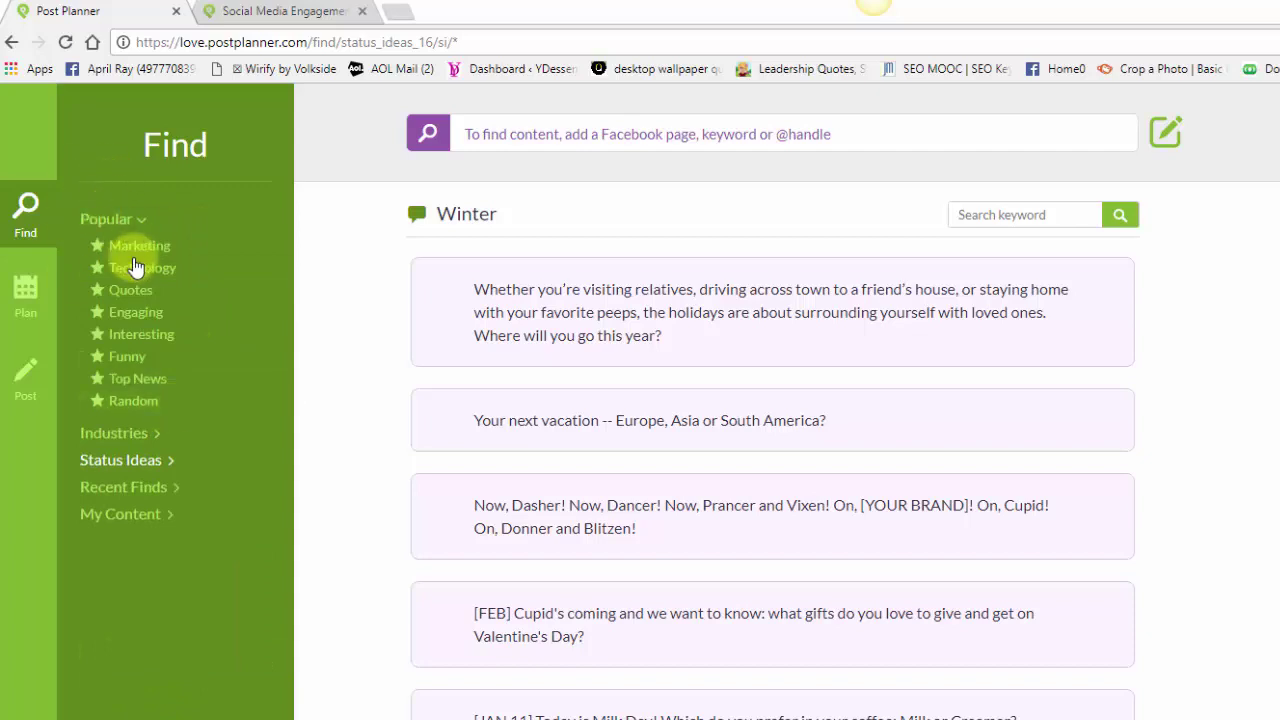
pyautogui.click(146, 296)
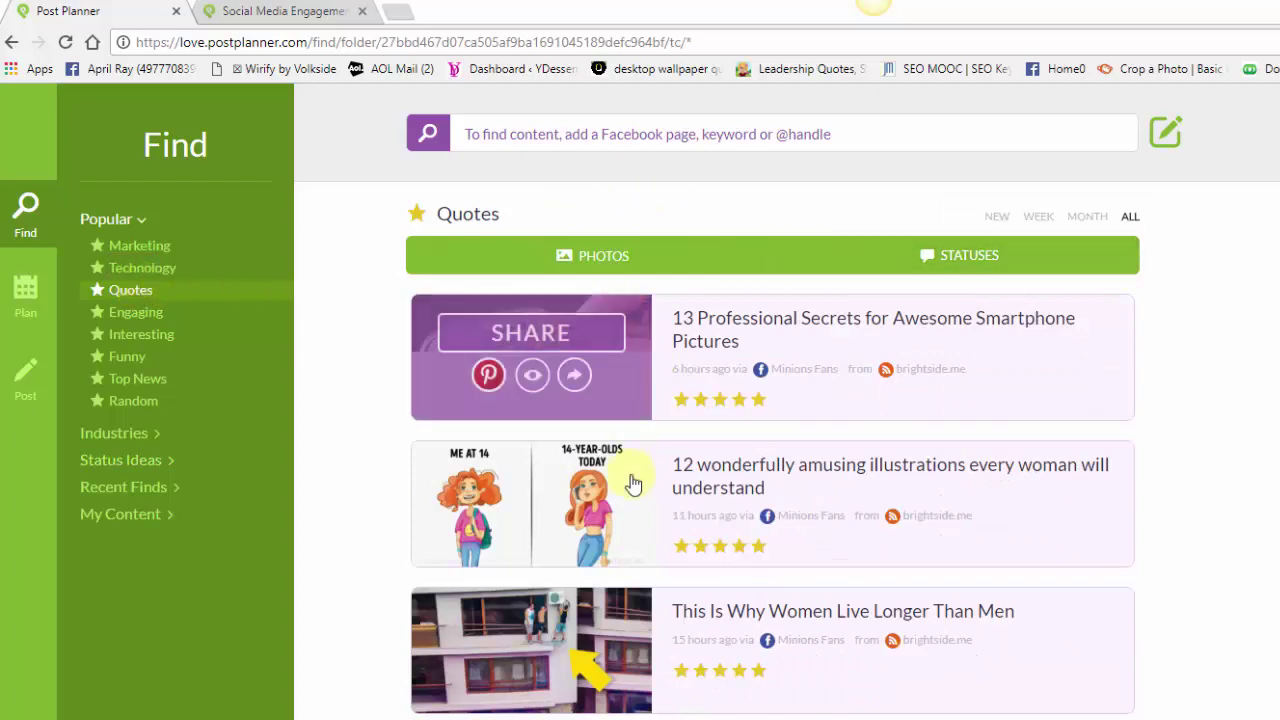
pyautogui.click(543, 257)
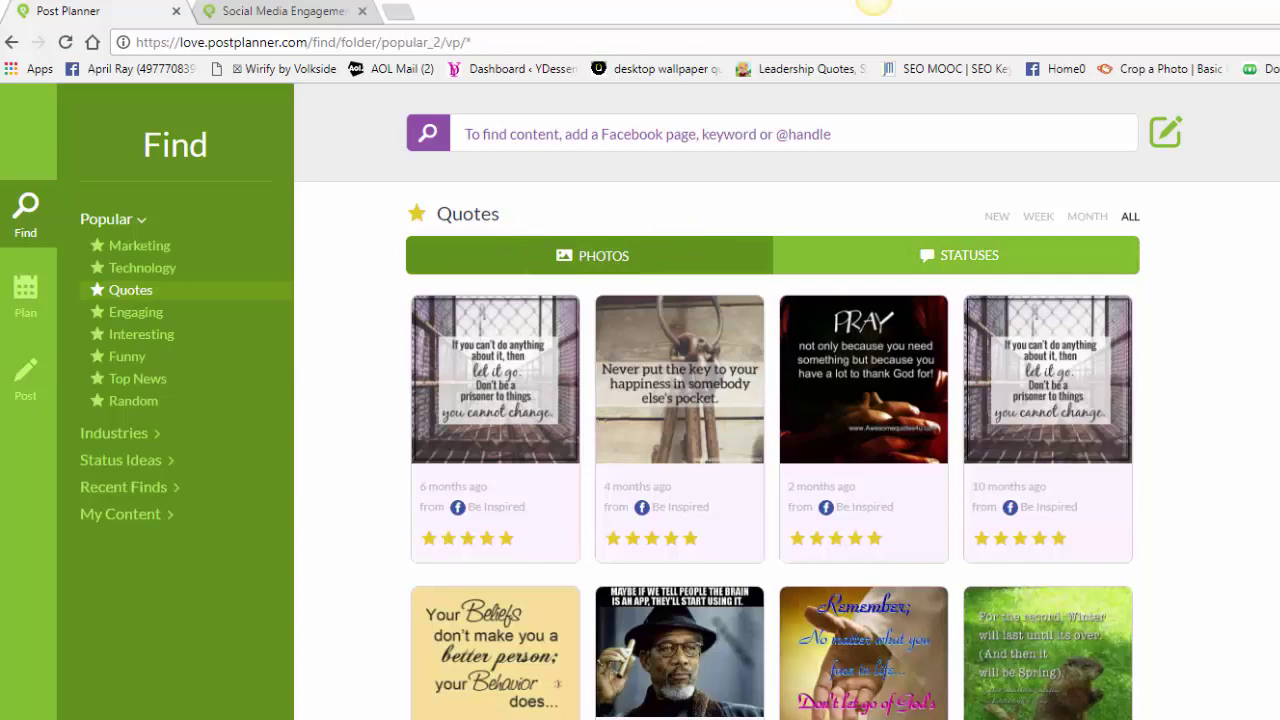
pyautogui.scroll(-1, 787, 408)
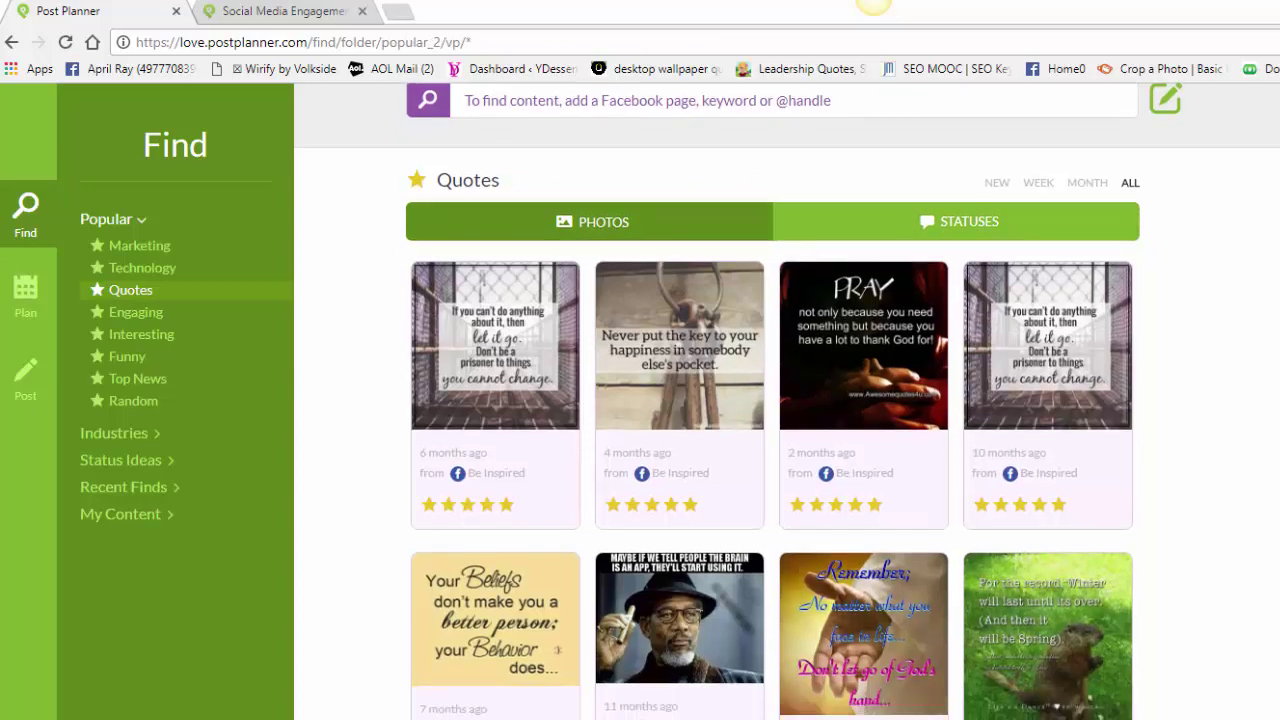
pyautogui.scroll(1, 787, 408)
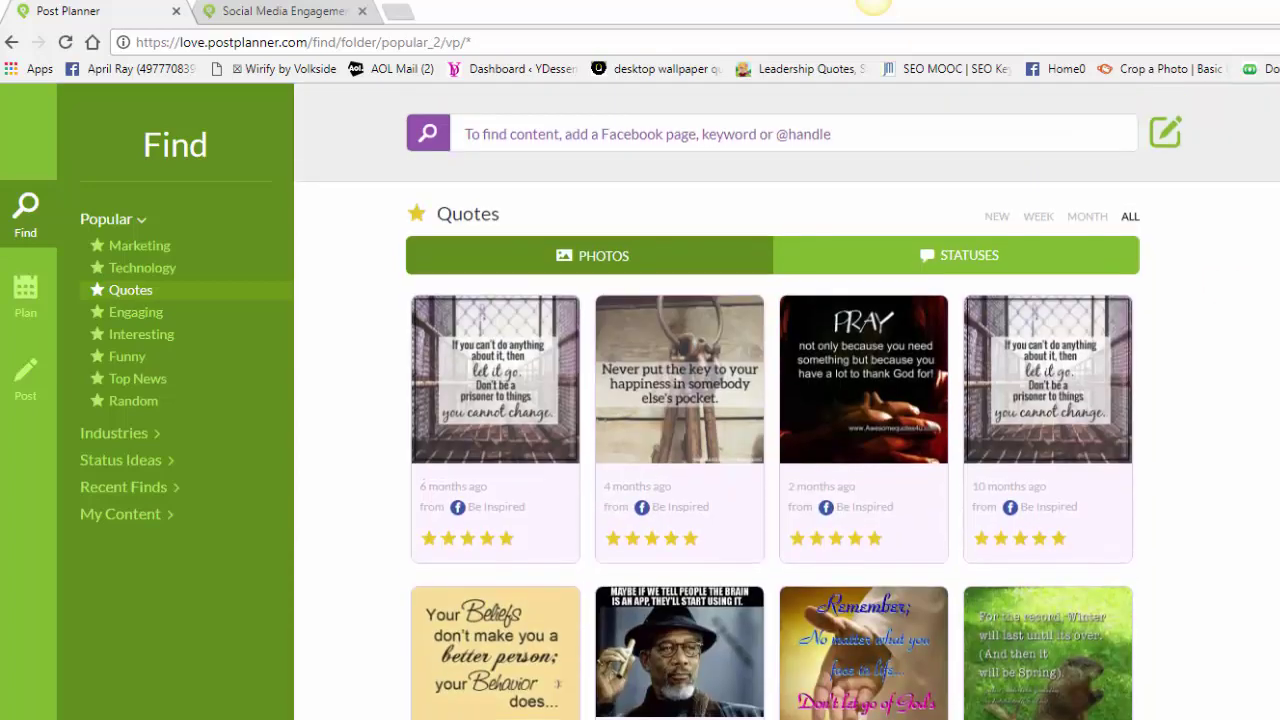
pyautogui.scroll(-1, 787, 411)
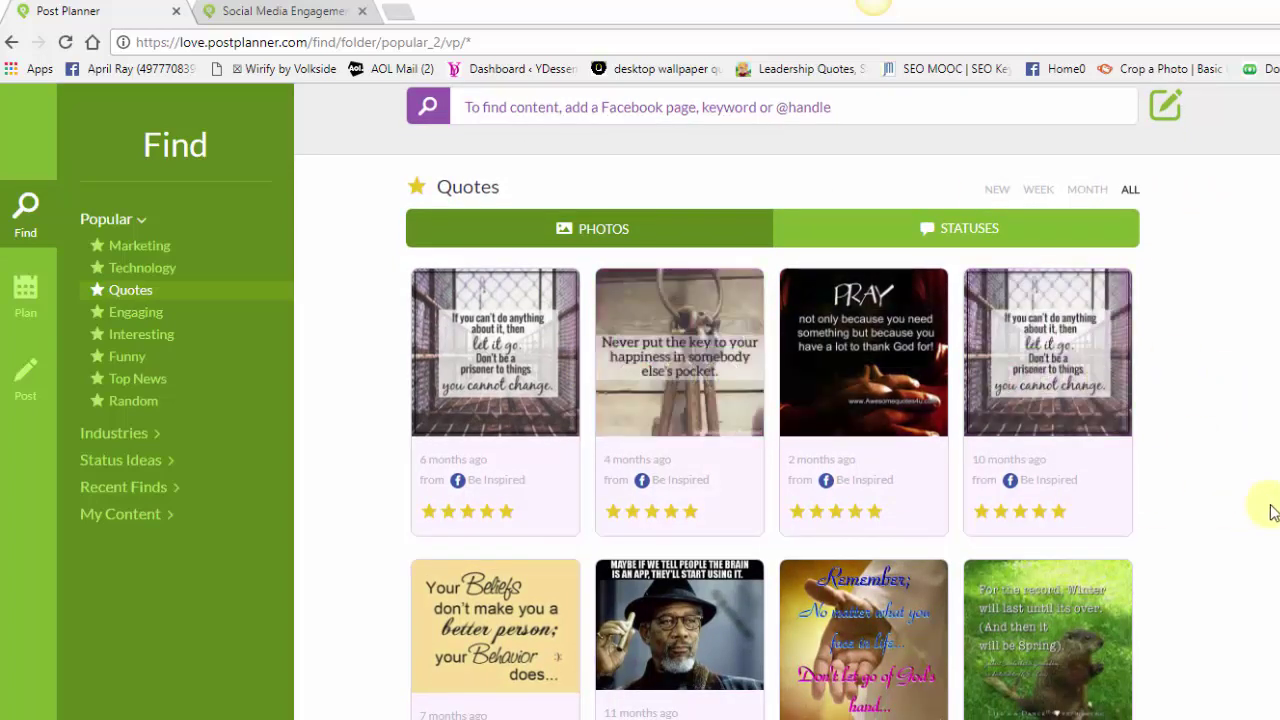
# - Check the original Facebook post and the enlarged preview of the "Never put the key to your happiness in somebody else's pocket" photo
pyautogui.moveTo(680, 390)
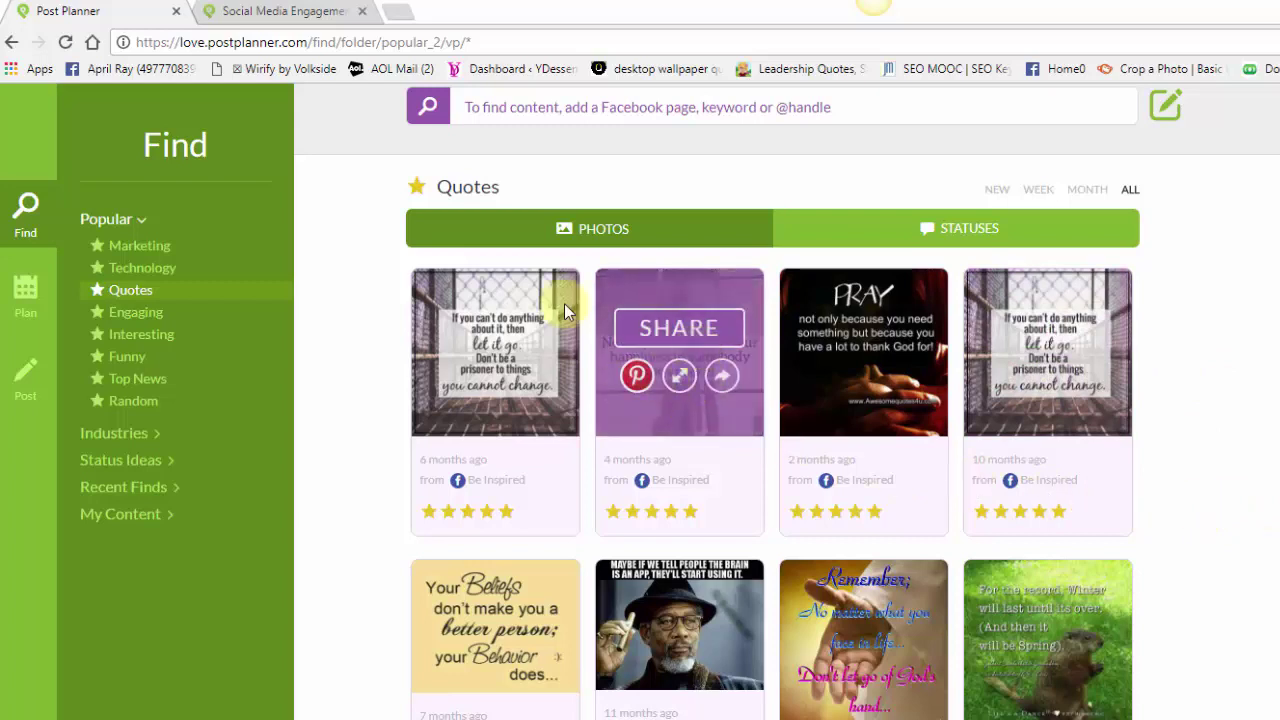
pyautogui.click(721, 378)
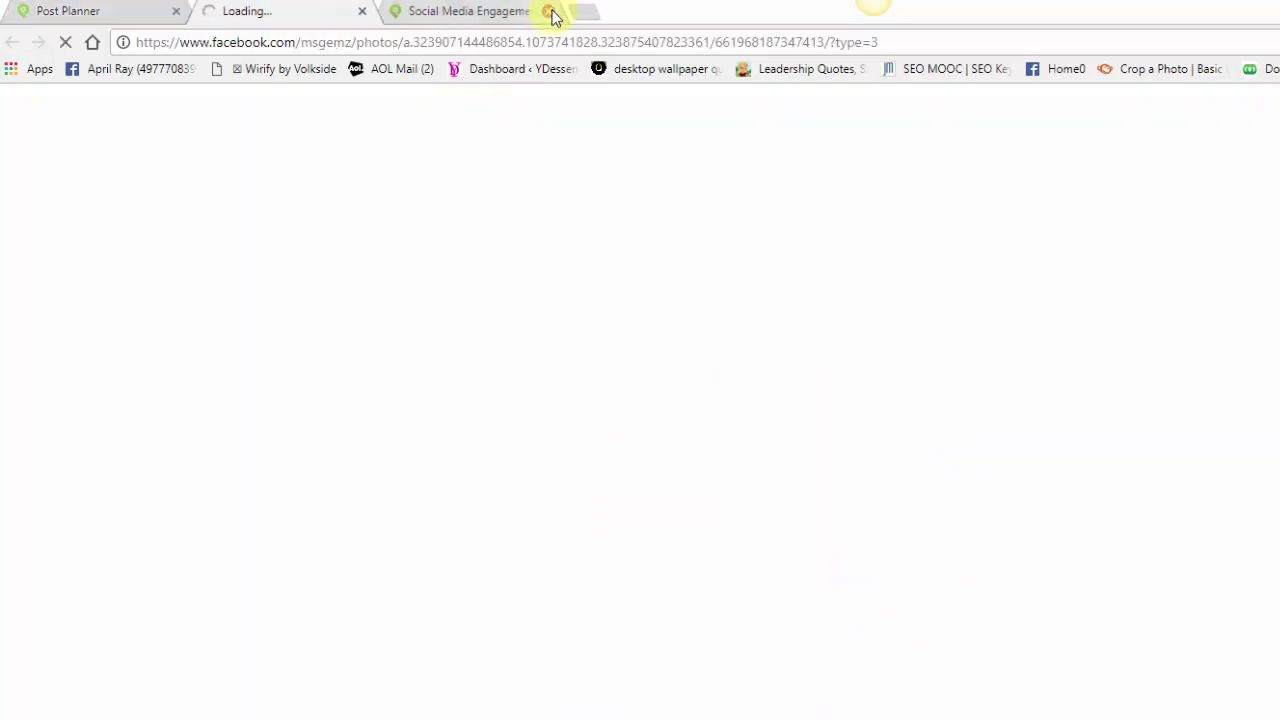
pyautogui.click(362, 12)
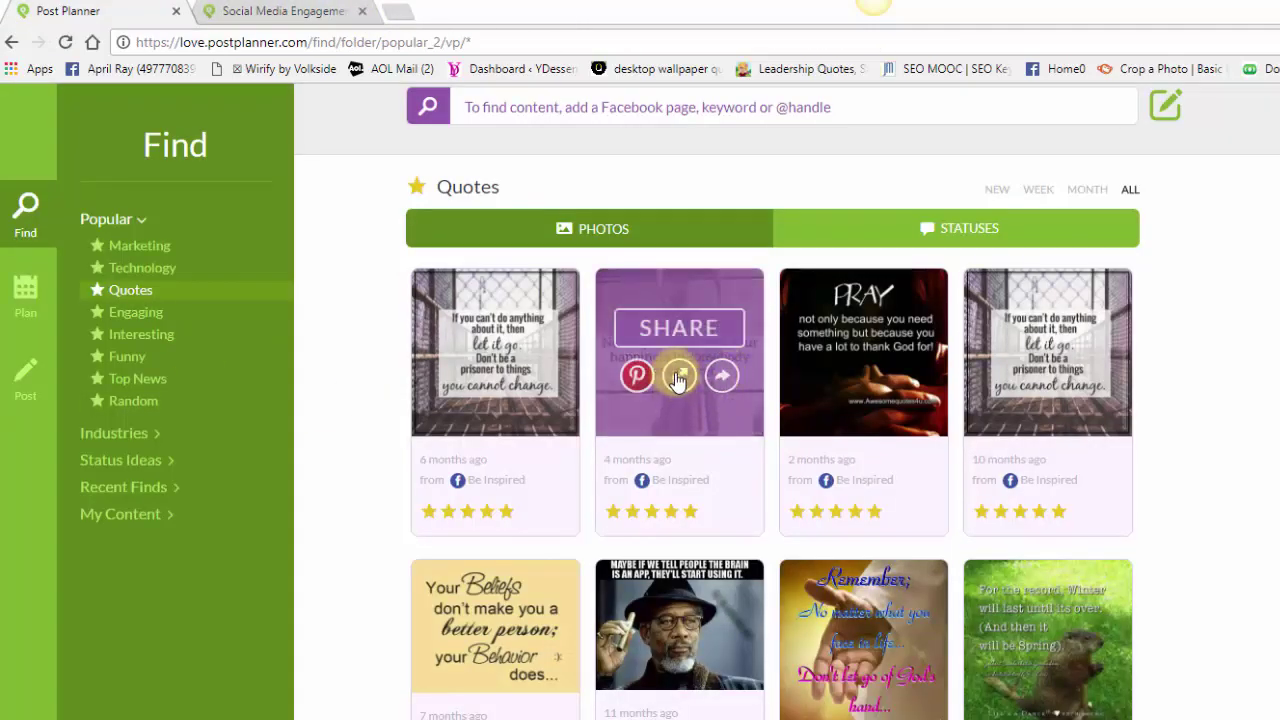
pyautogui.click(678, 377)
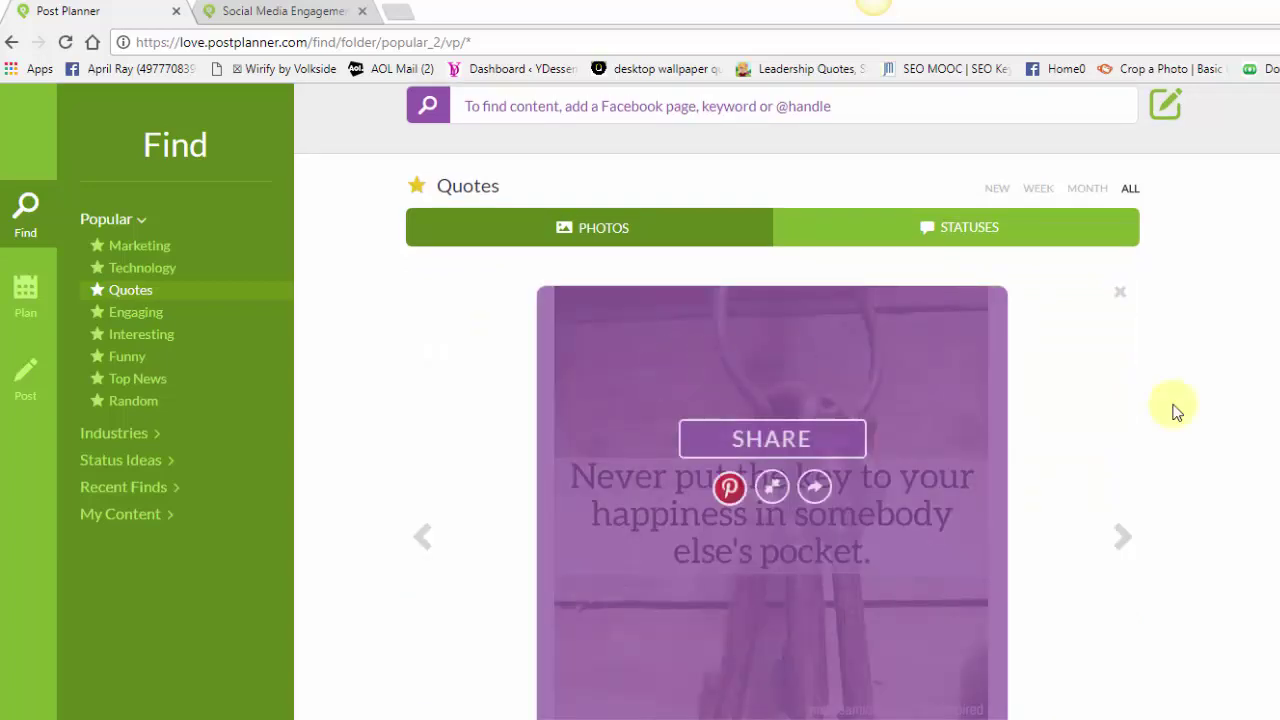
pyautogui.click(1120, 296)
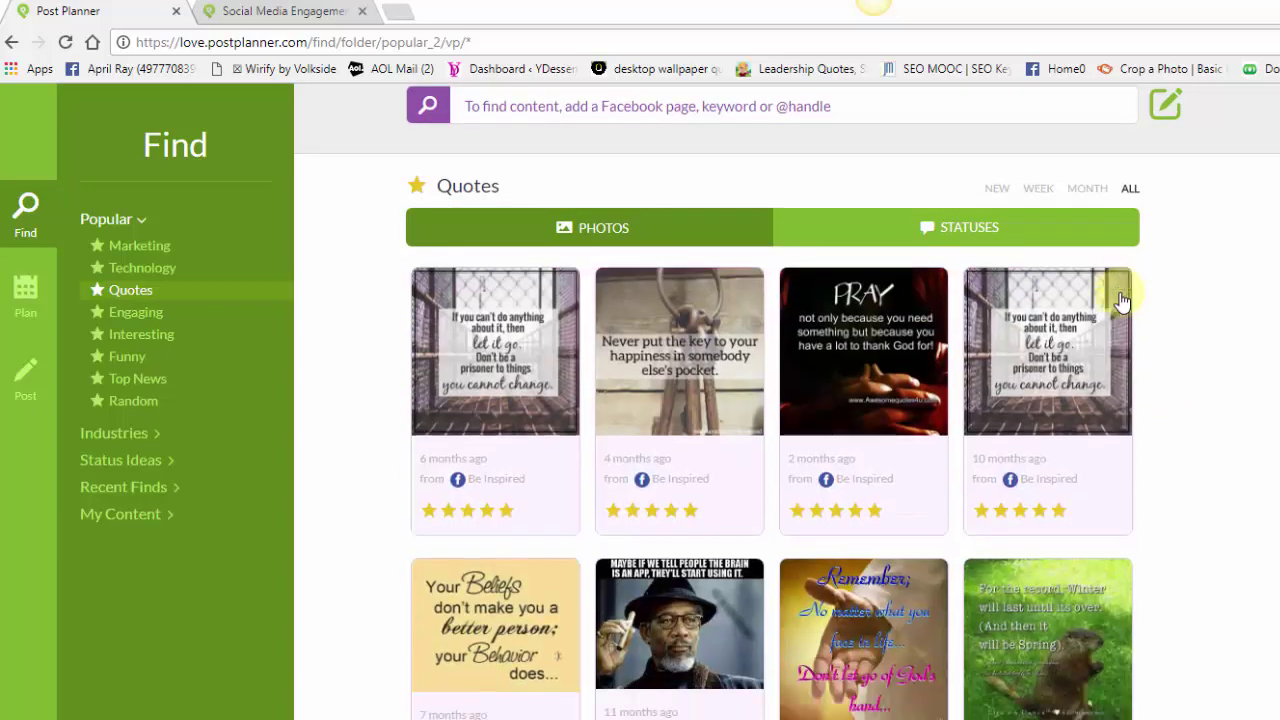
# - Share the "Never put the key to your happiness" photo with Re-share original post turned off, and add it to the plan
pyautogui.moveTo(608, 418)
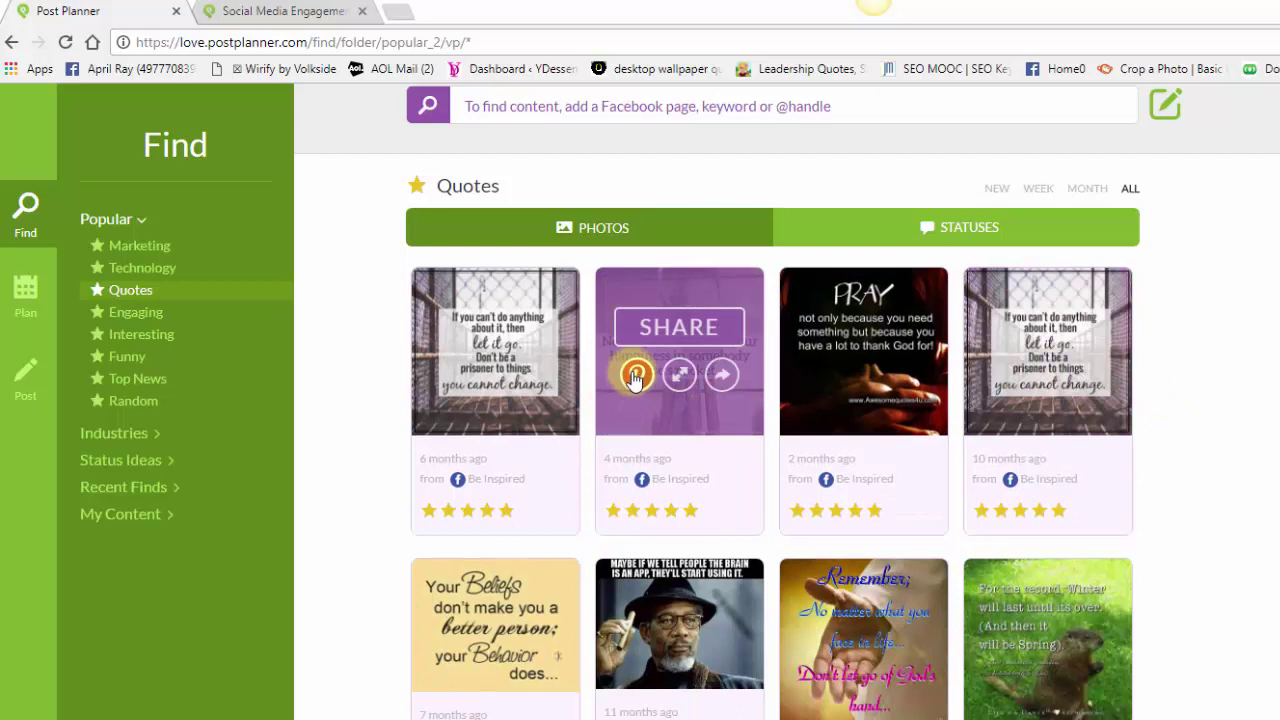
pyautogui.click(652, 325)
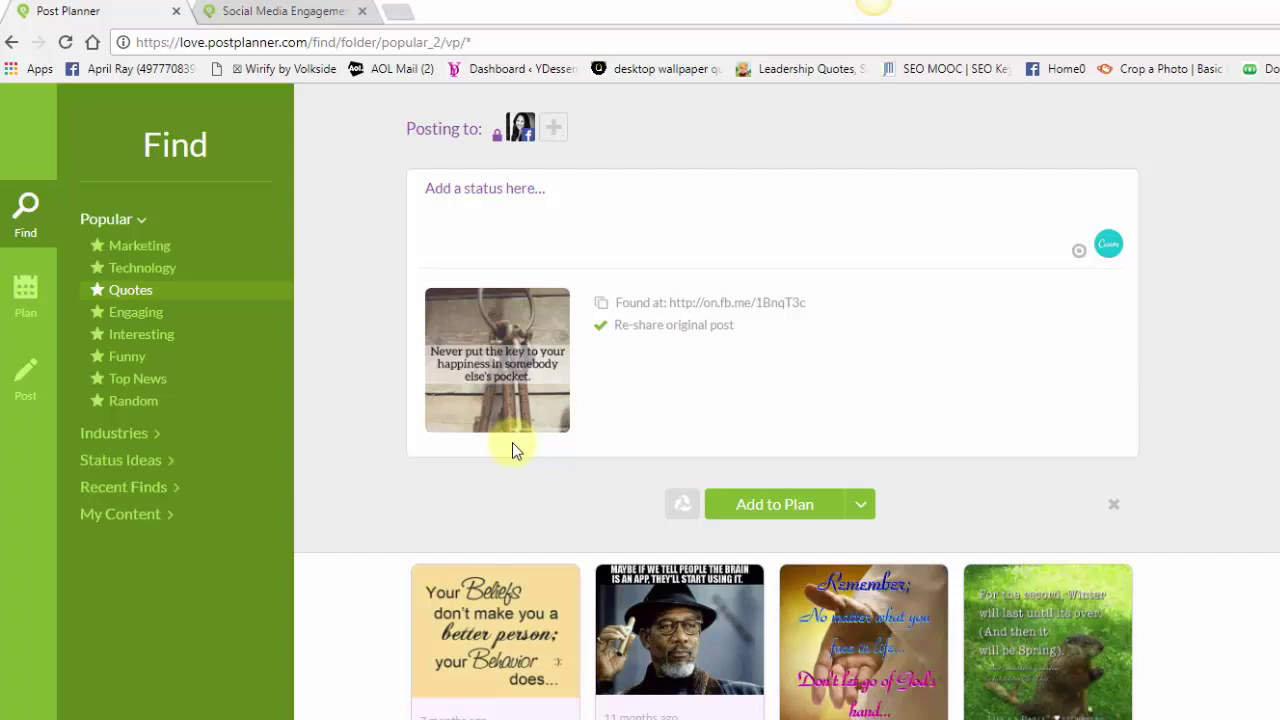
pyautogui.moveTo(511, 420)
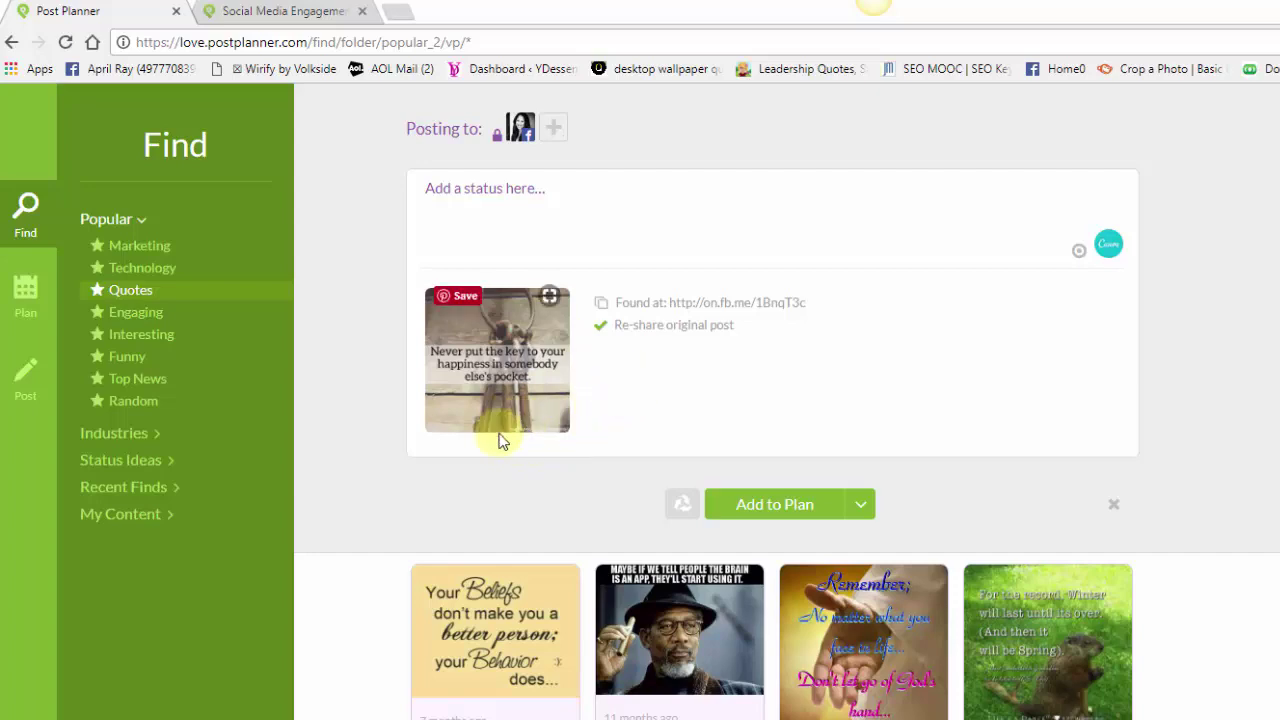
pyautogui.click(603, 330)
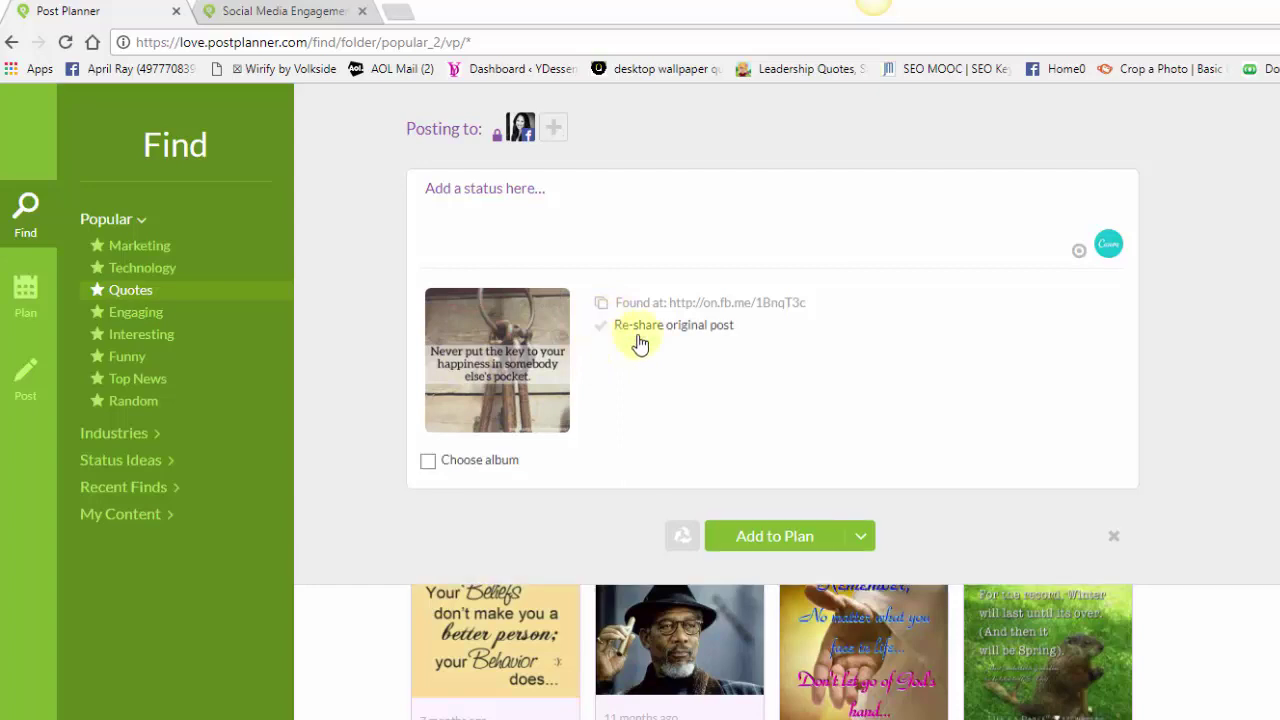
pyautogui.click(770, 540)
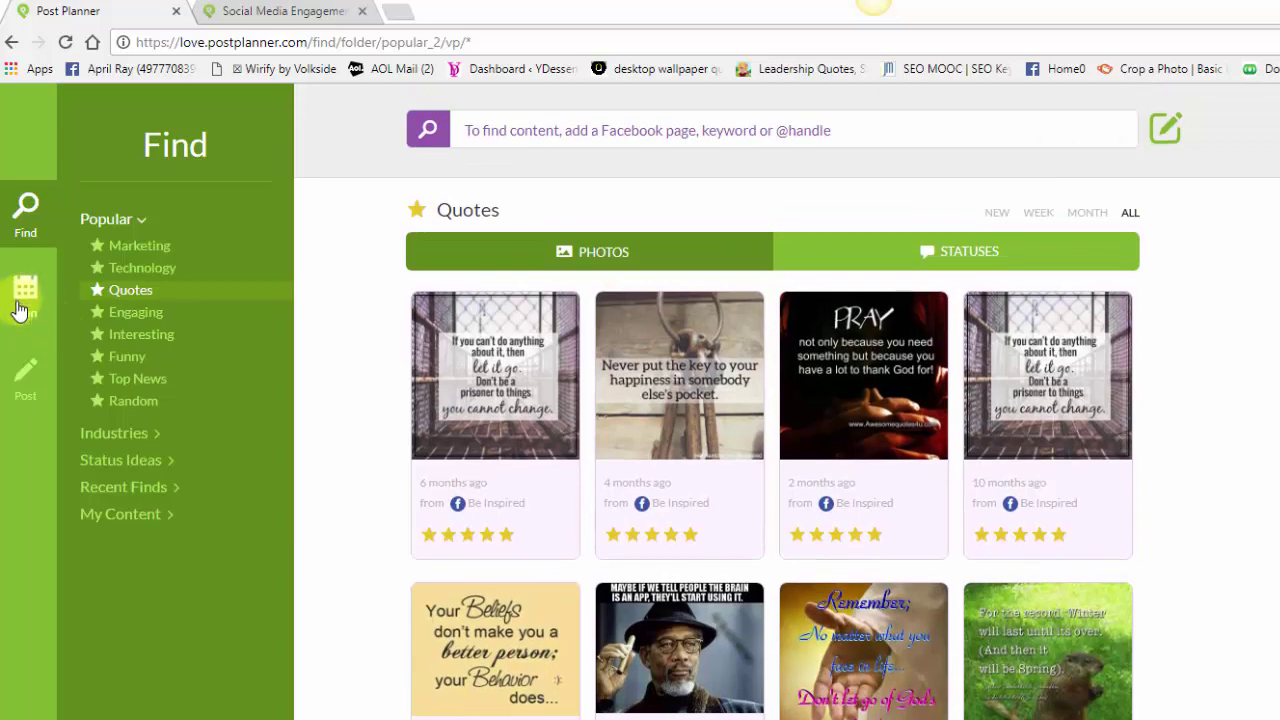
# - Review the Default Plan's posting times and content types, and return to the Find section
pyautogui.click(20, 302)
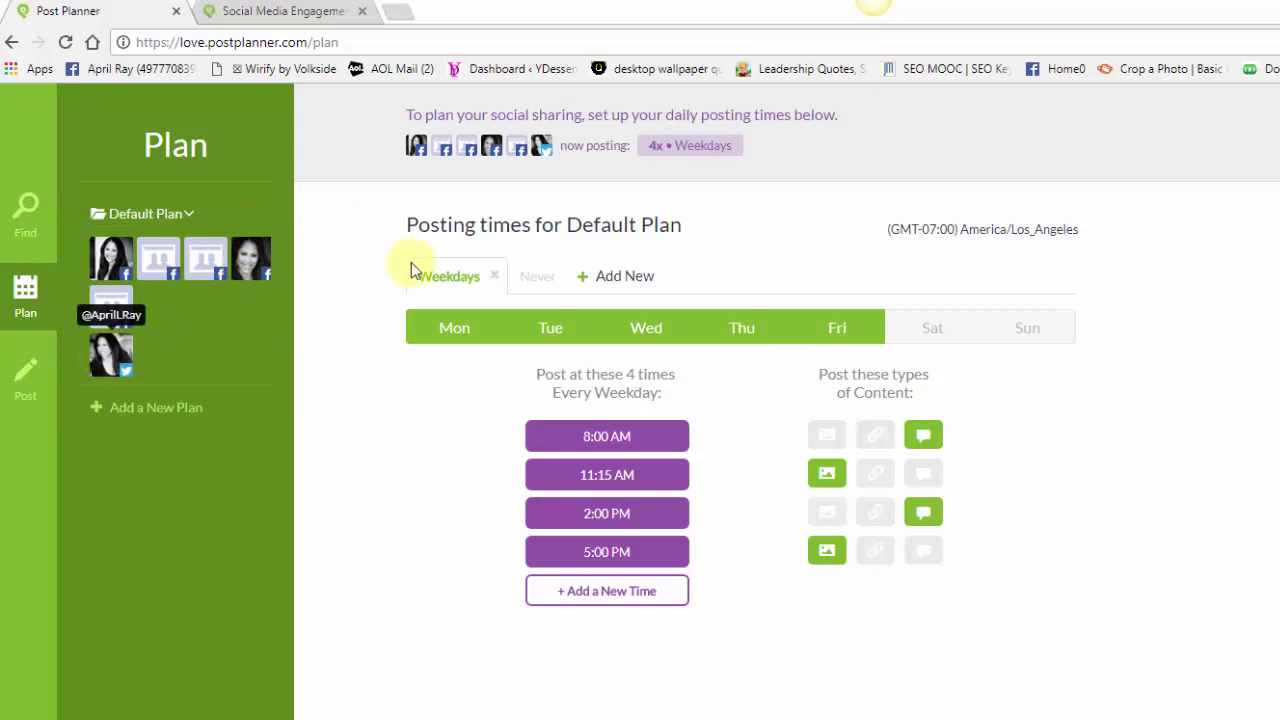
pyautogui.click(27, 218)
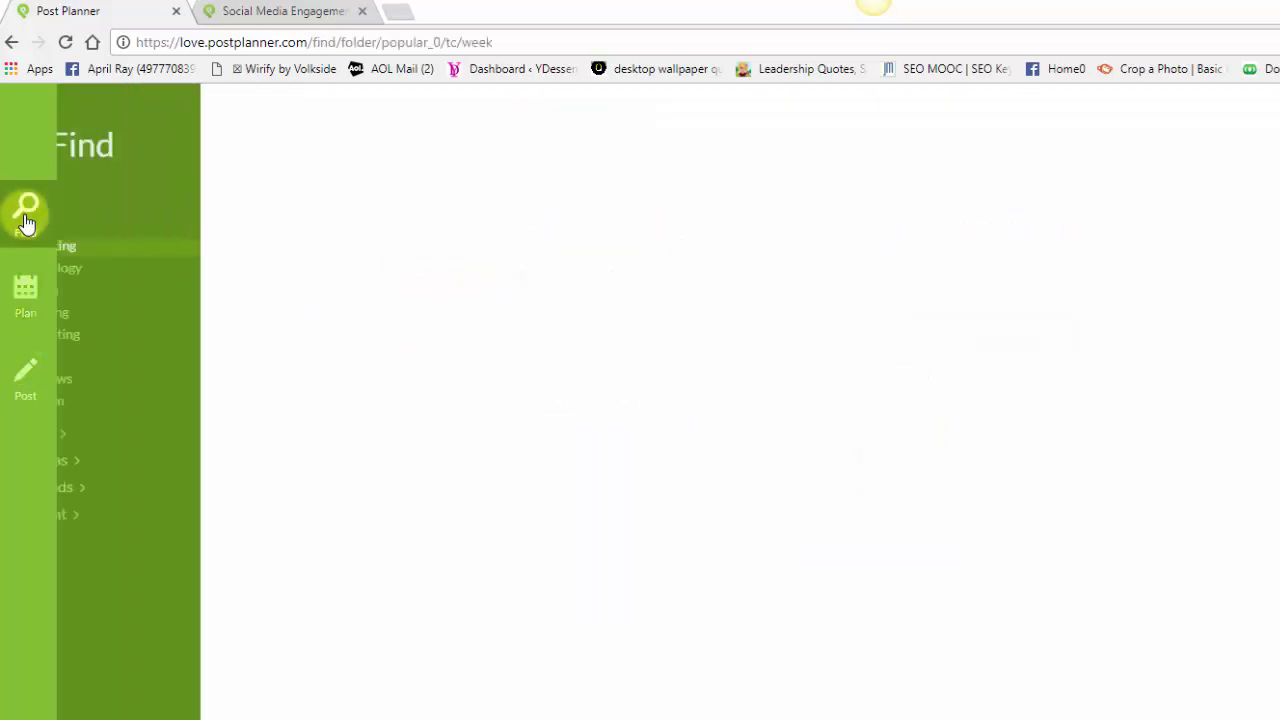
# - Choose the "Complaining is finding faults" photo from the popular Quotes for sharing, and turn off Re-share original post
pyautogui.click(141, 298)
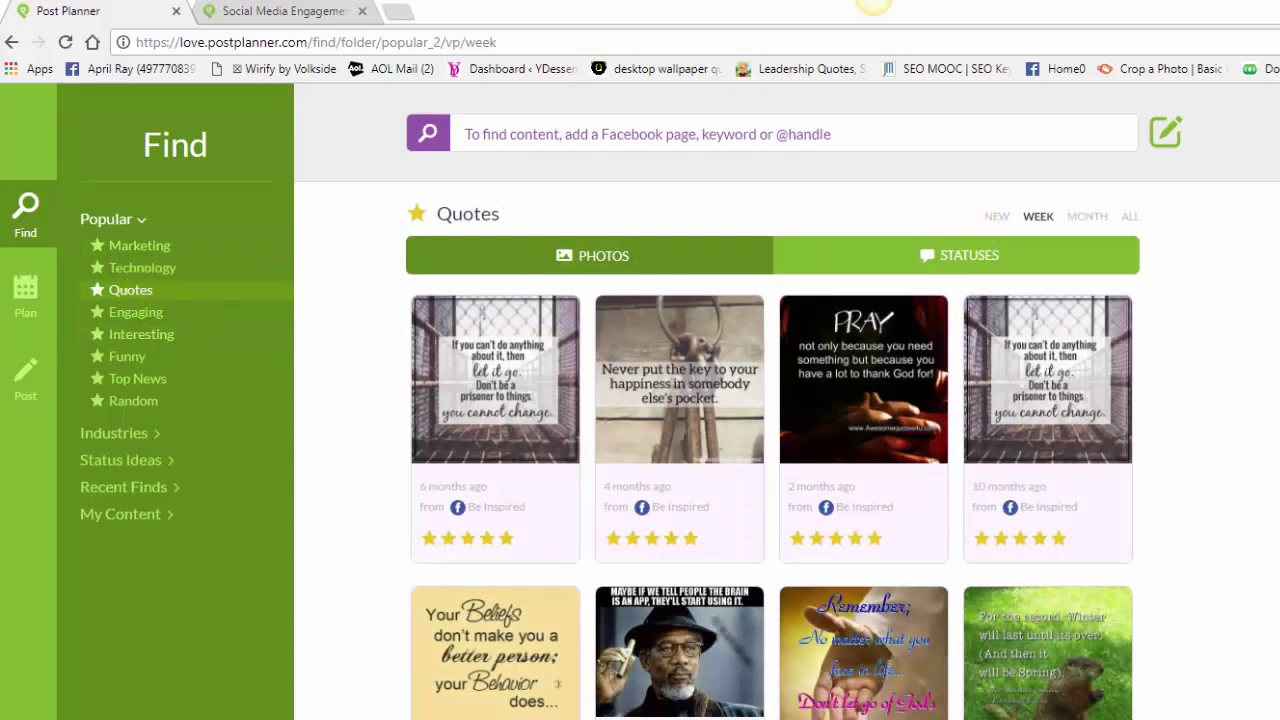
pyautogui.scroll(-3, 787, 404)
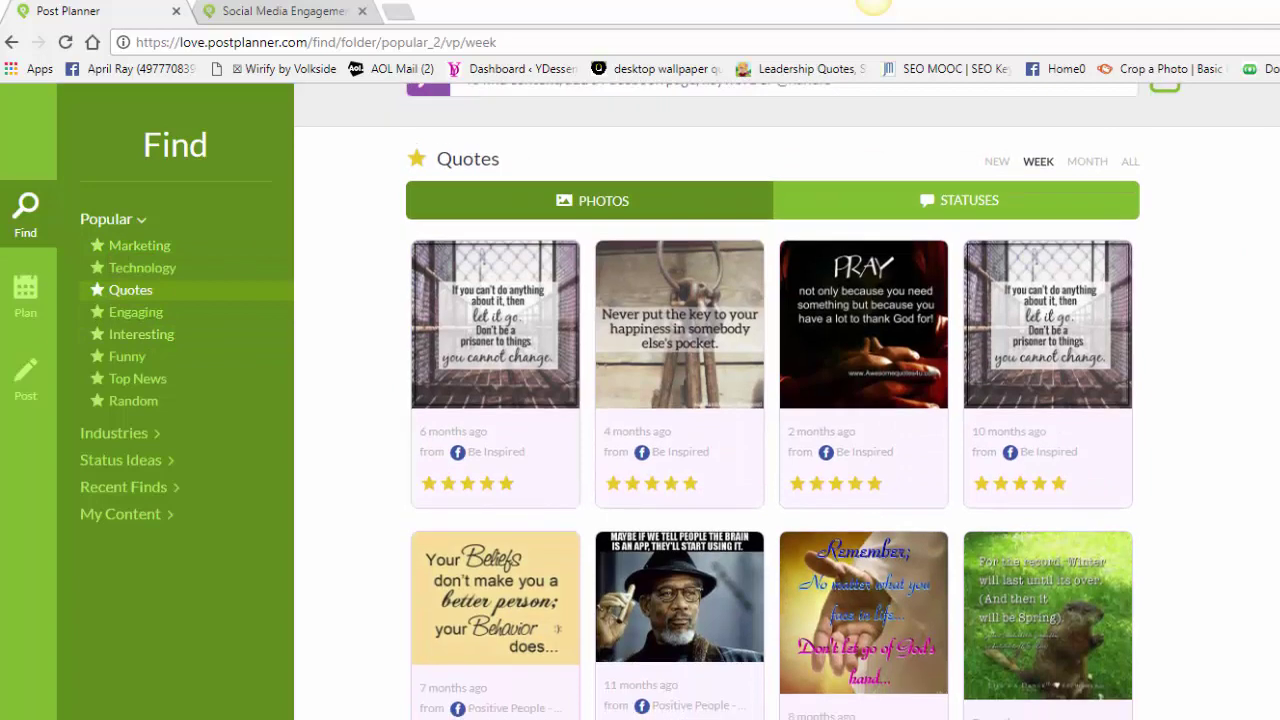
pyautogui.scroll(-2, 772, 448)
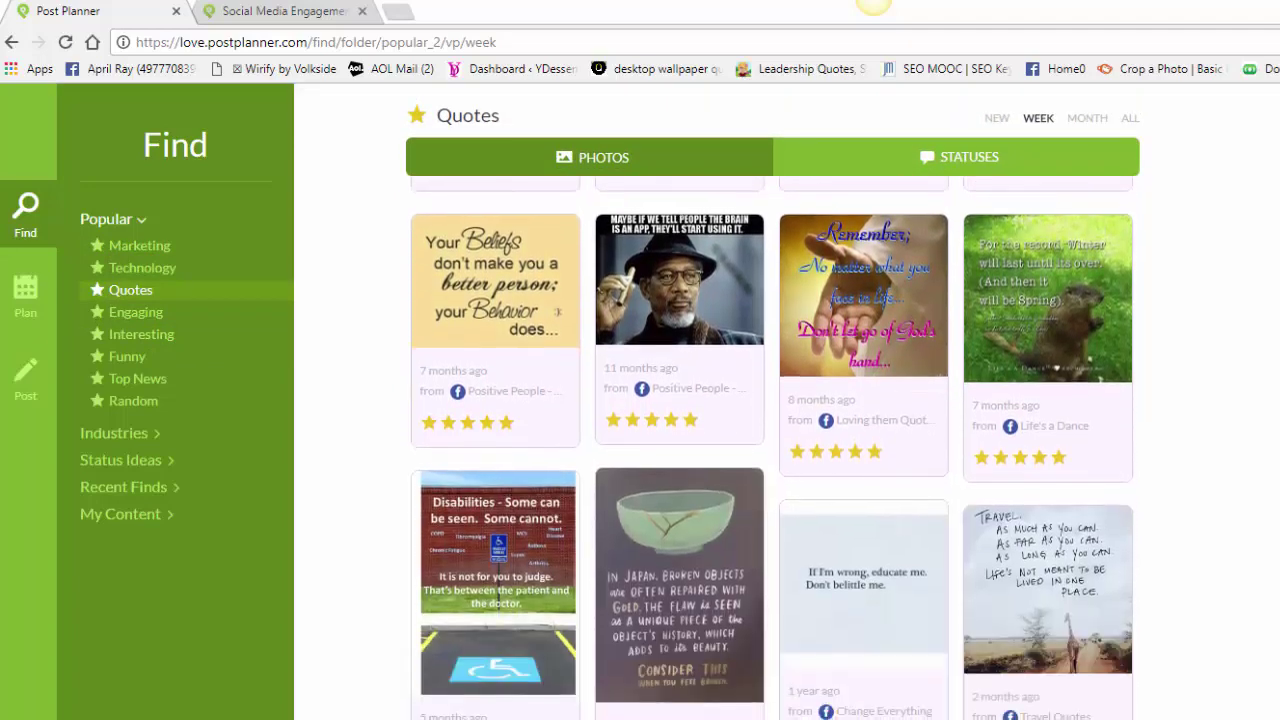
pyautogui.scroll(-3, 772, 449)
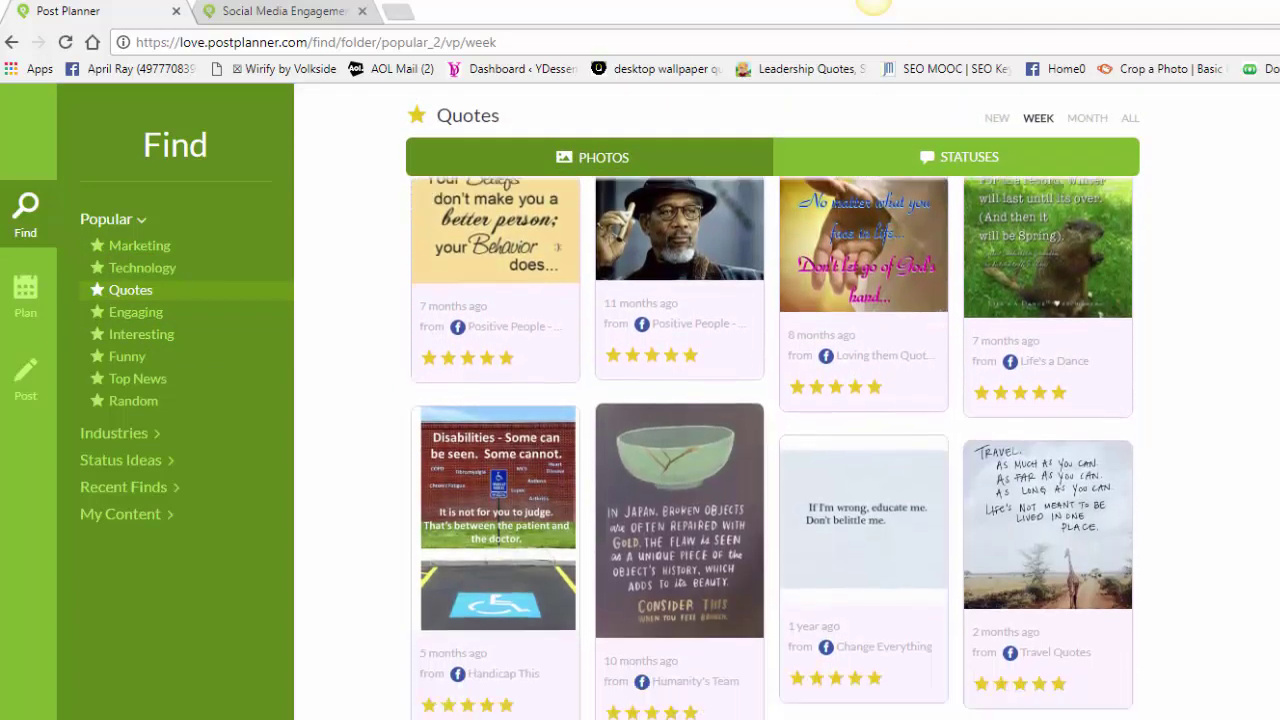
pyautogui.scroll(-1, 772, 449)
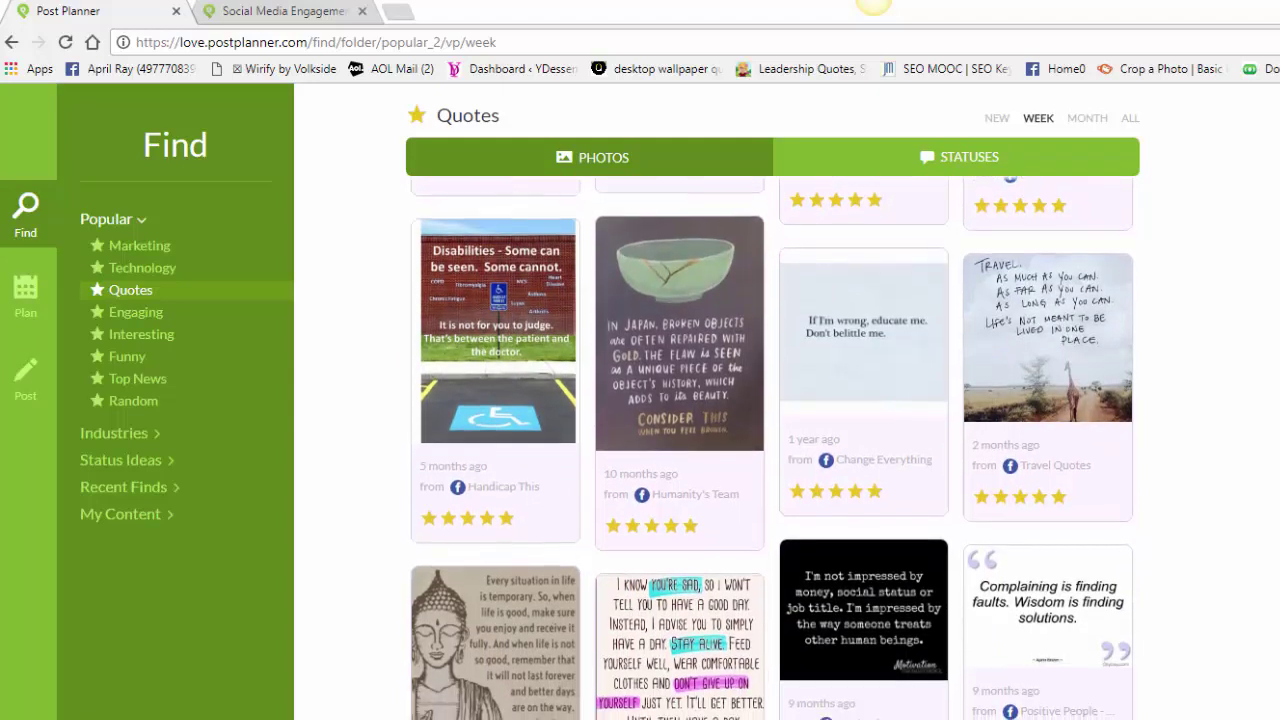
pyautogui.scroll(-3, 772, 448)
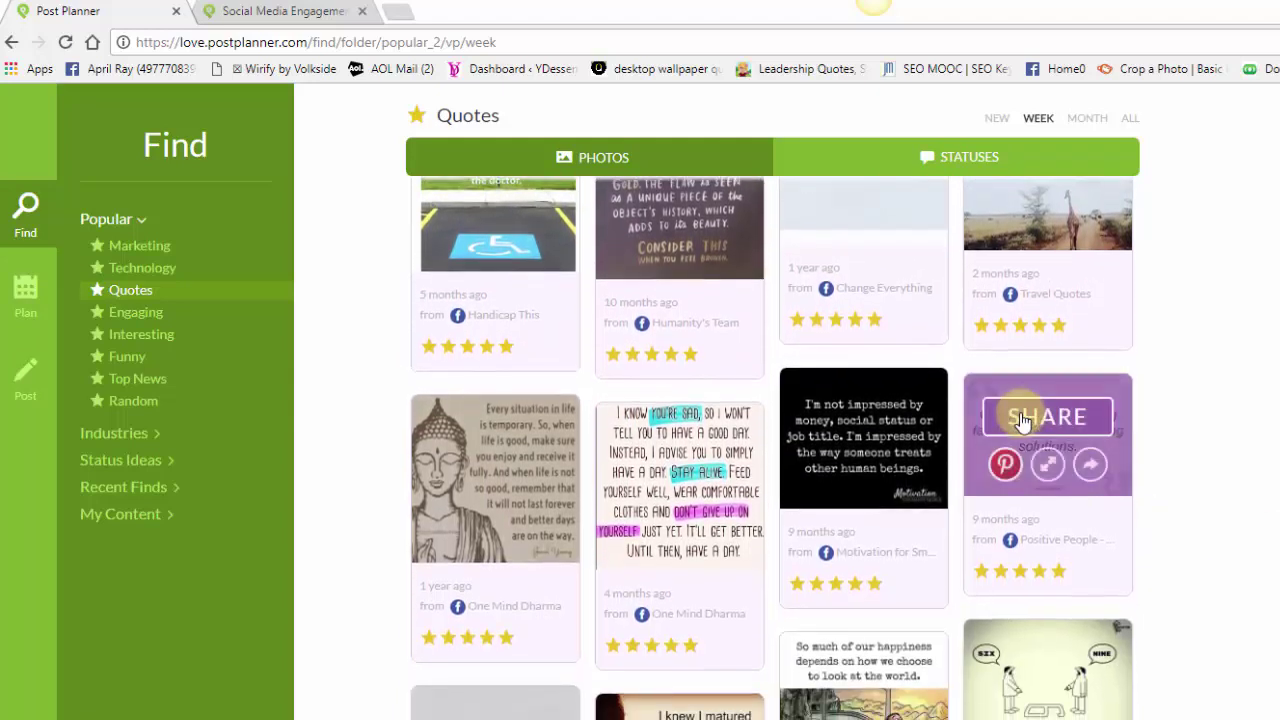
pyautogui.click(1046, 417)
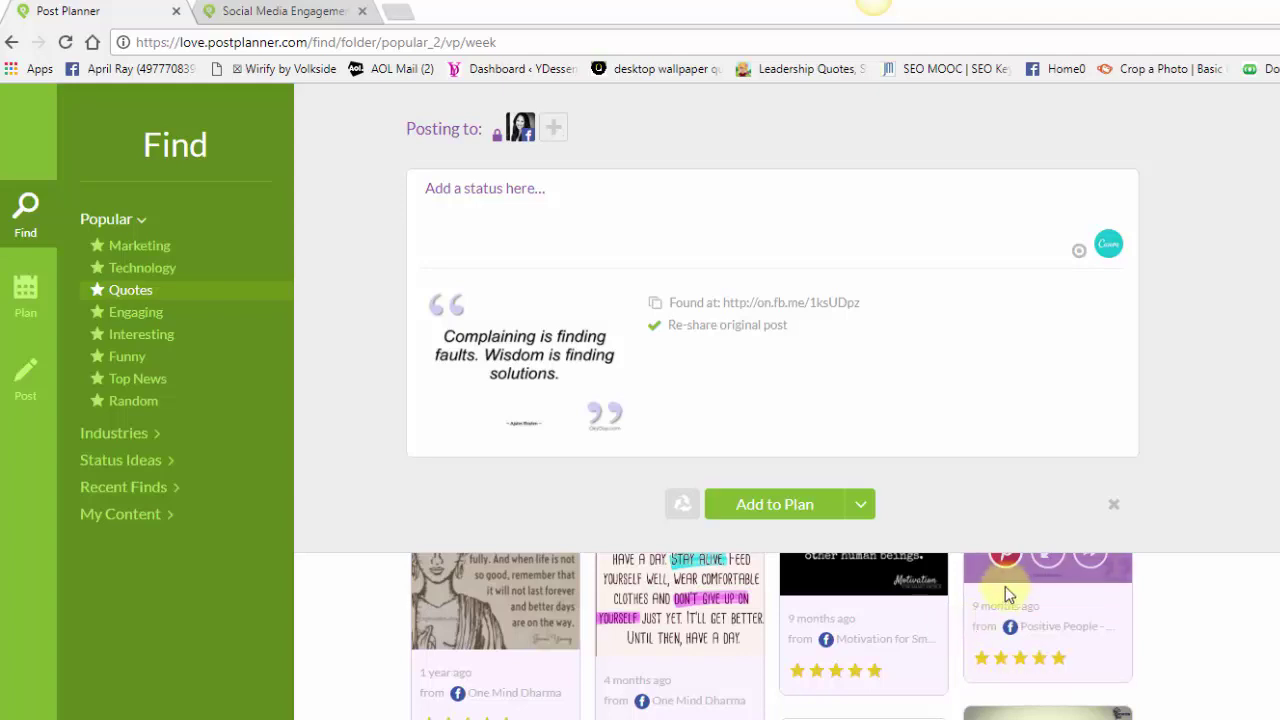
pyautogui.click(654, 328)
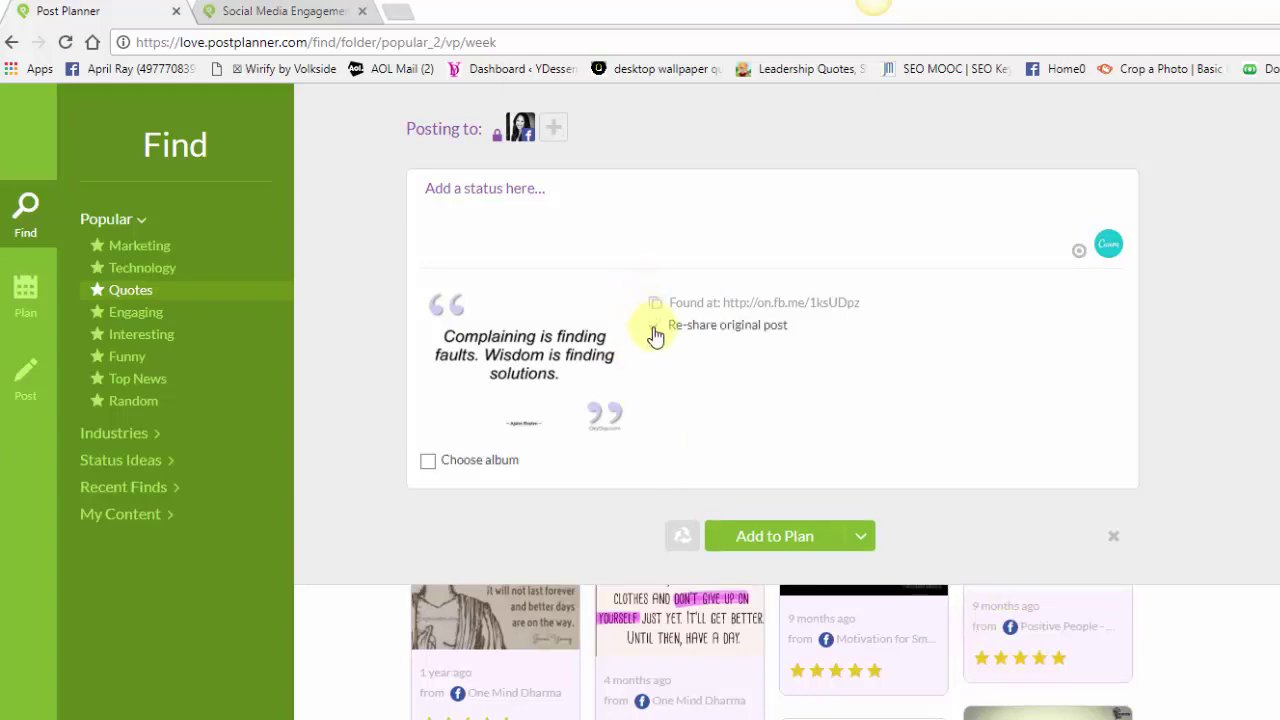
# - Include The Introvert Mogul Studios Facebook page and the Twitter profile as posting destinations, and add the post to the plan
pyautogui.click(556, 131)
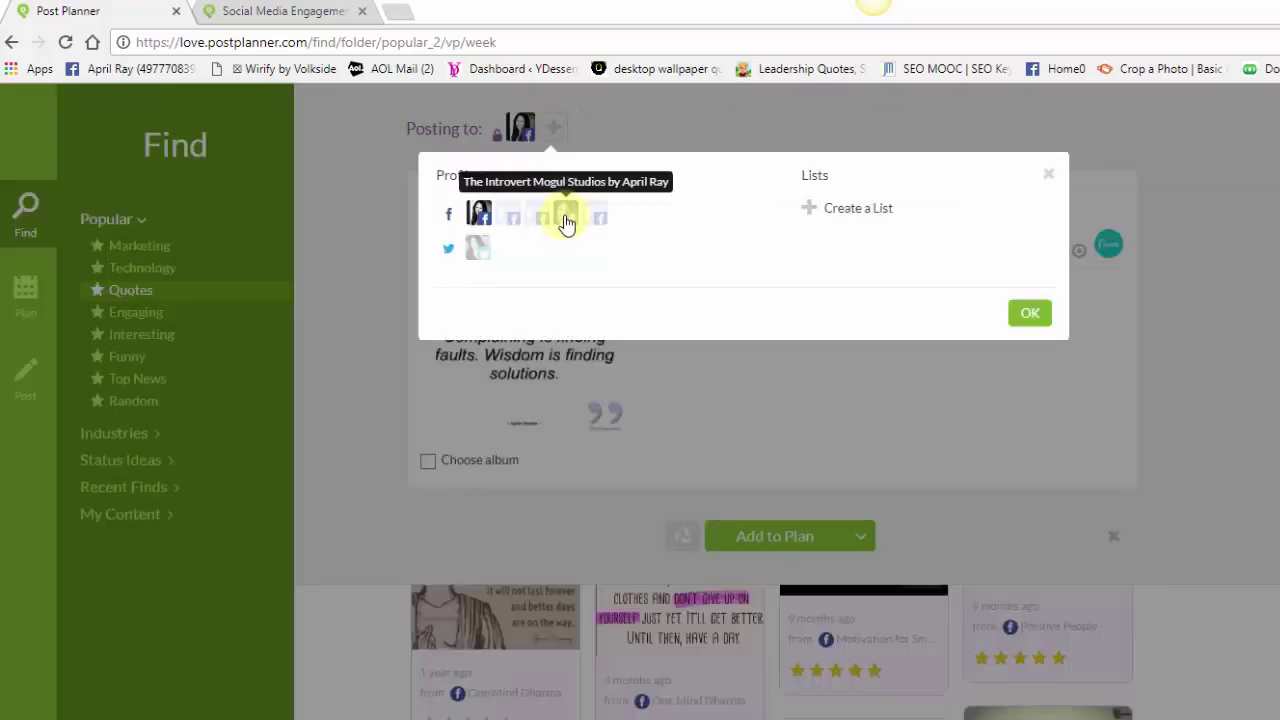
pyautogui.click(566, 220)
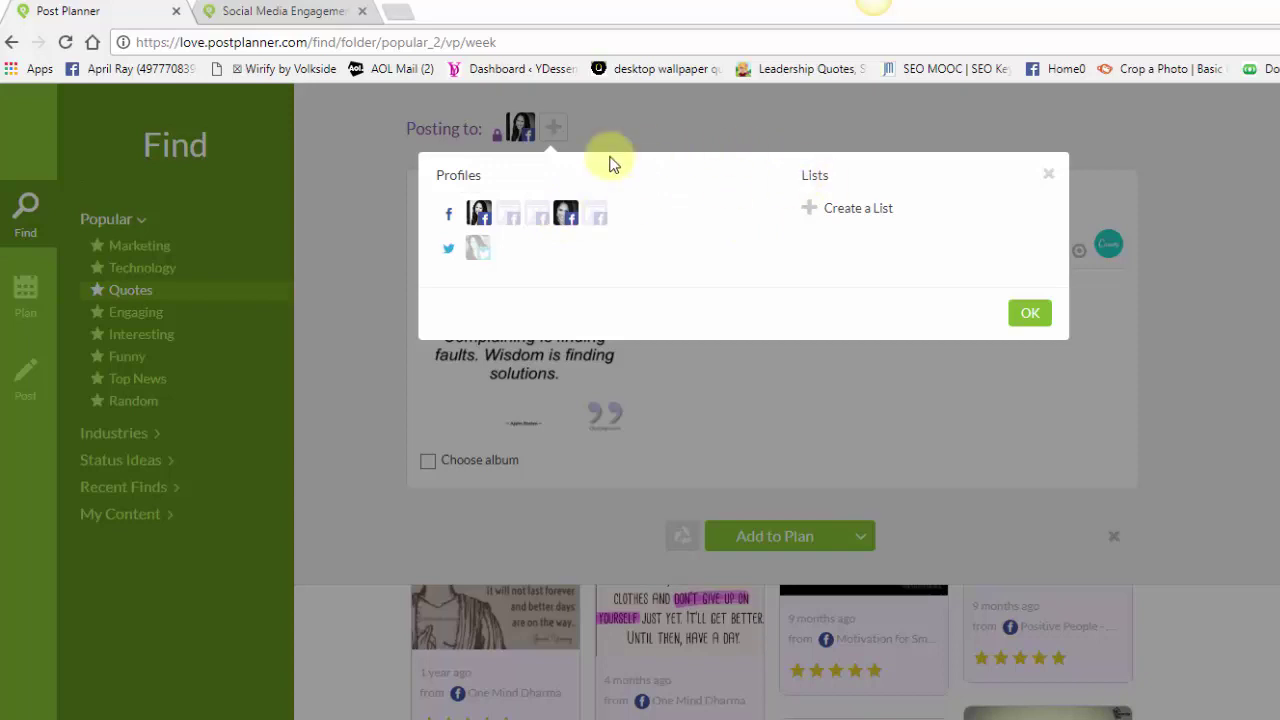
pyautogui.click(471, 257)
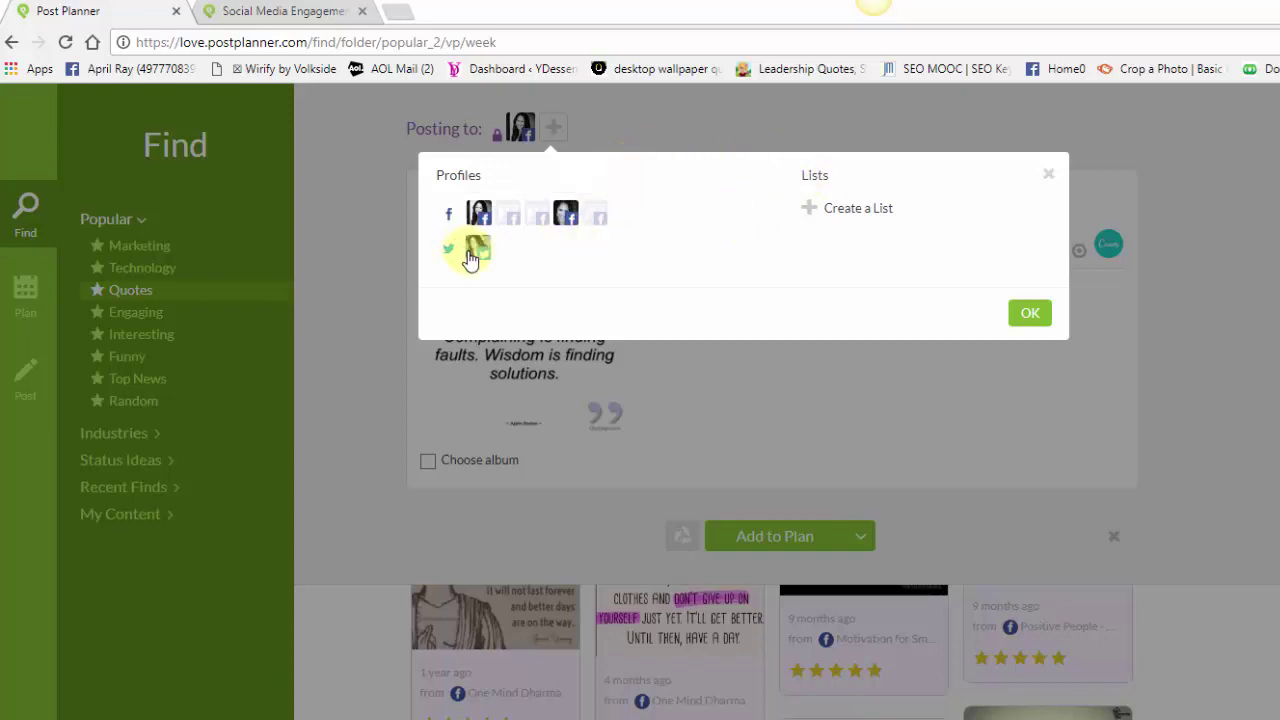
pyautogui.click(1036, 313)
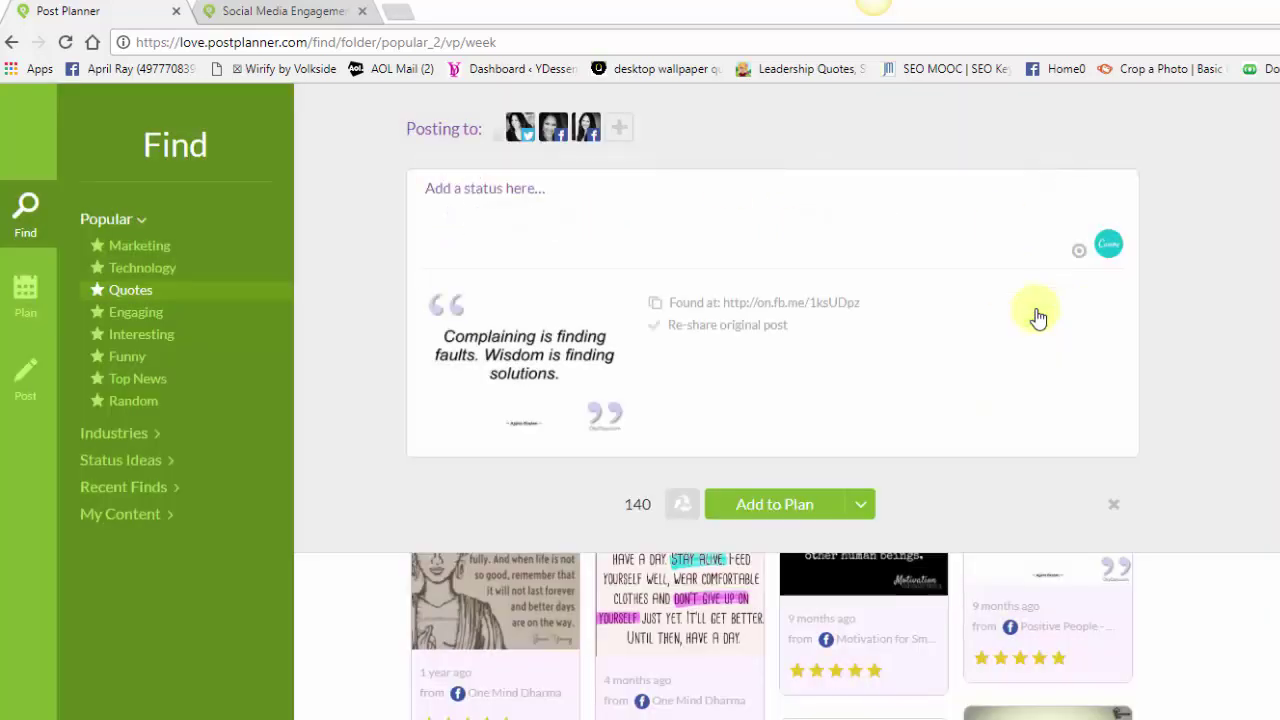
pyautogui.click(756, 505)
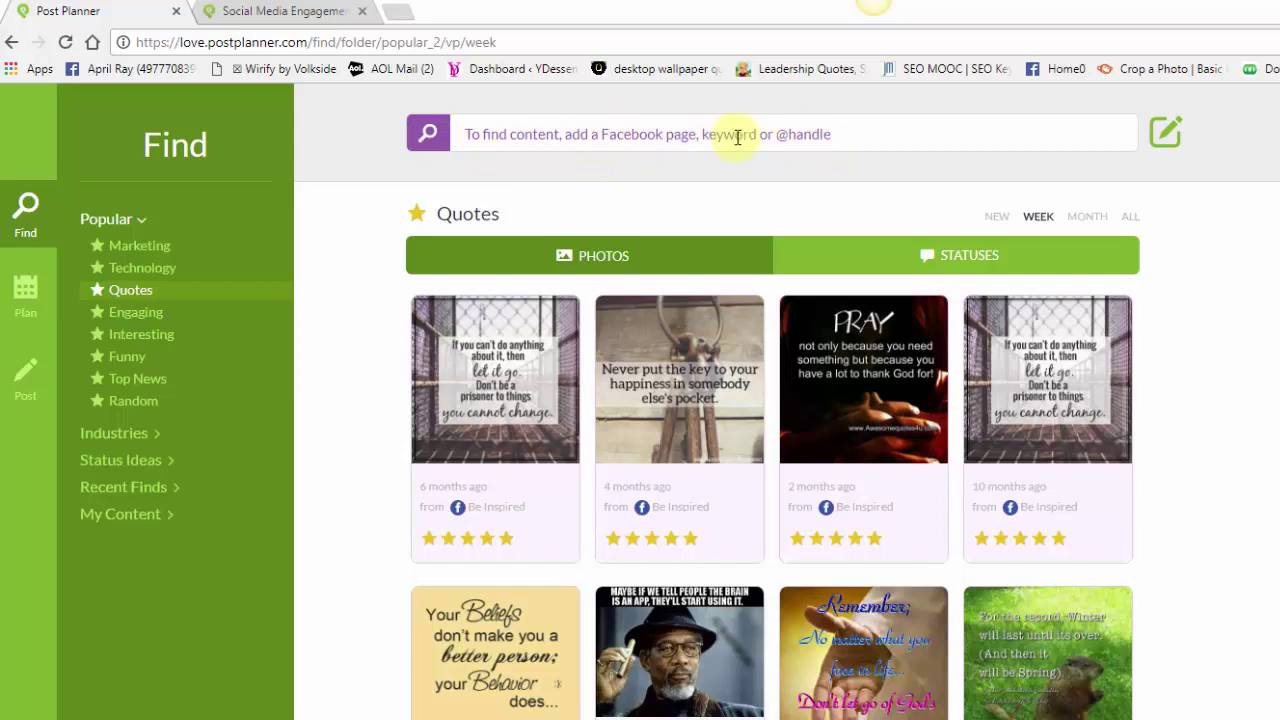
# - Load Facebook in a new browser tab and return to Post Planner
pyautogui.click(394, 12)
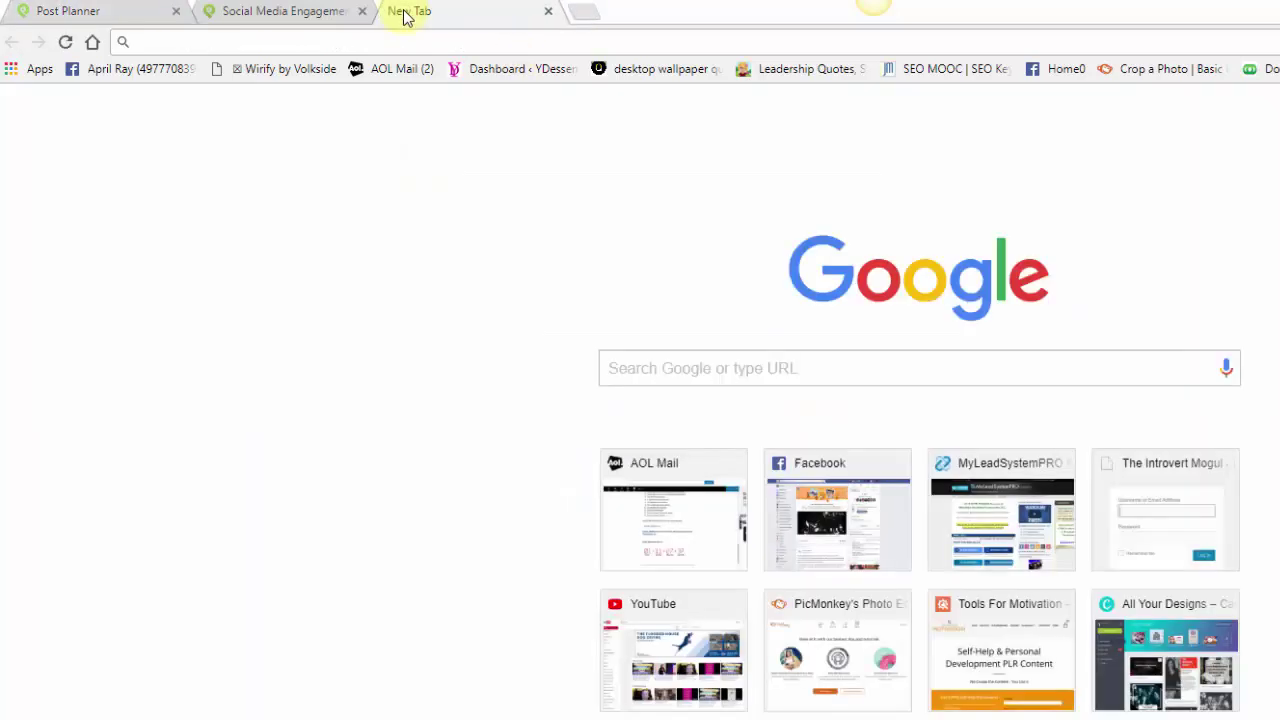
pyautogui.write('fa')
pyautogui.press('Return')
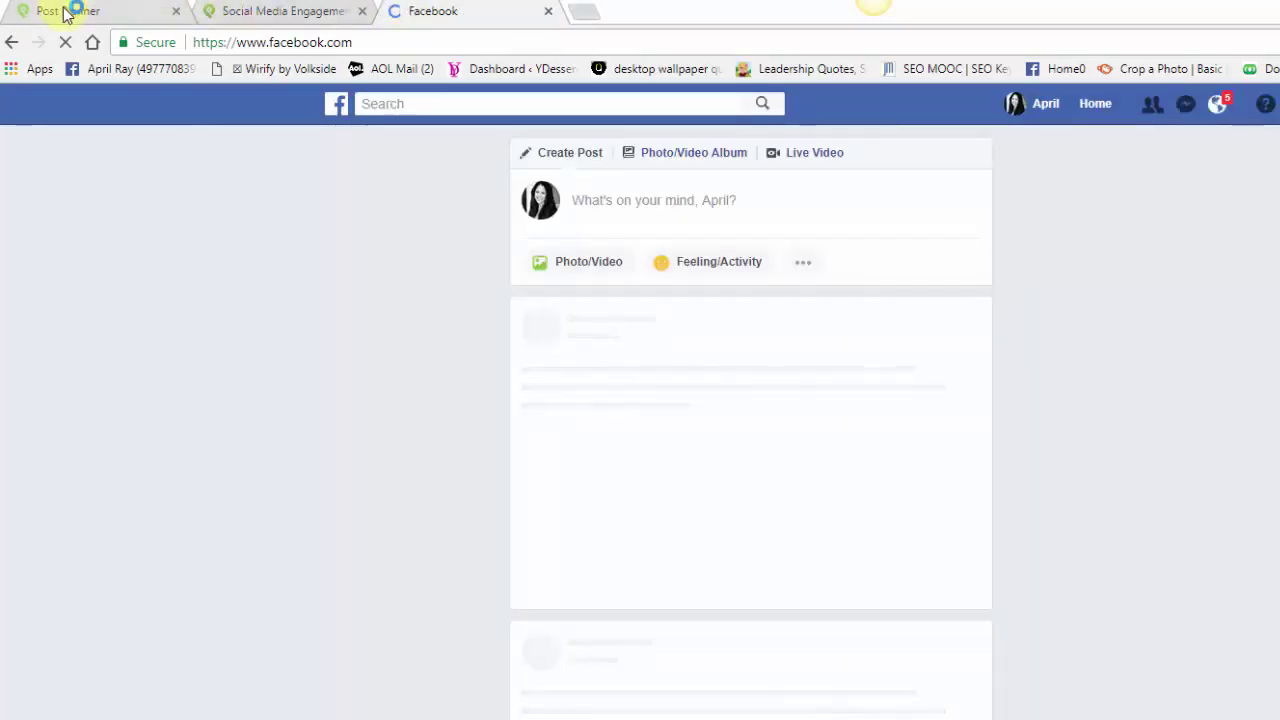
pyautogui.click(65, 12)
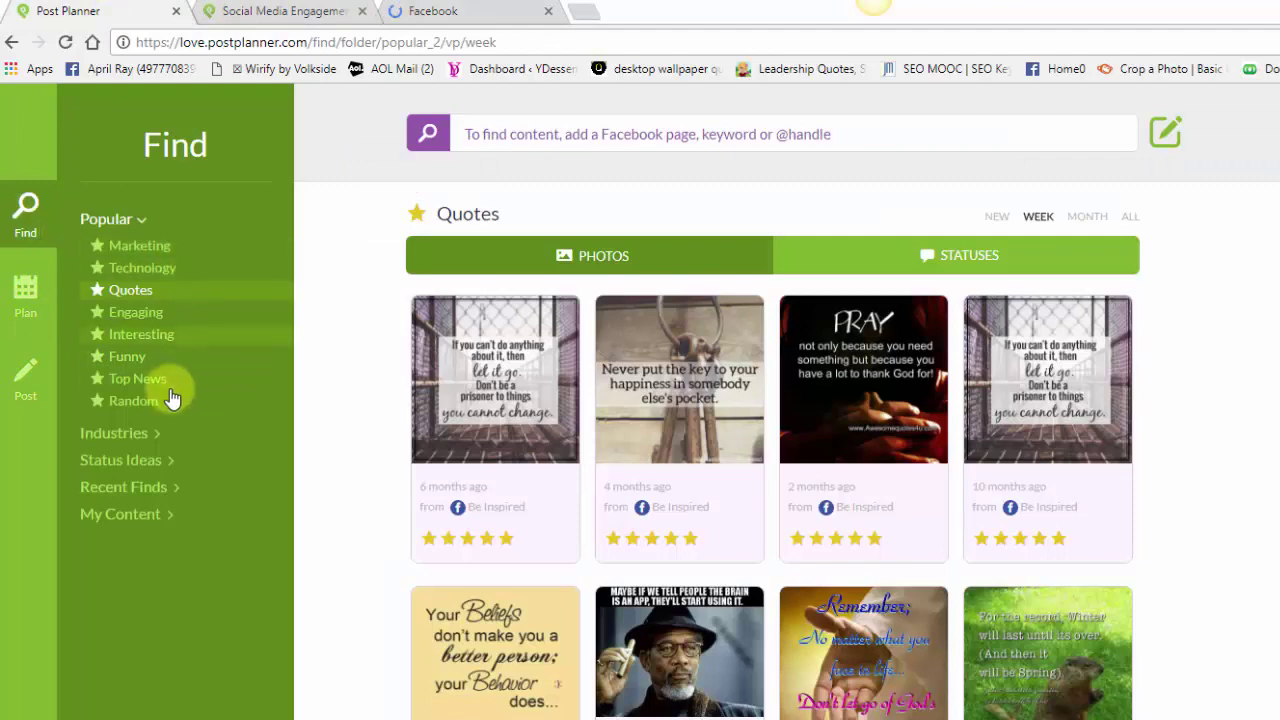
# - List the recent finds in Post Planner, switch to Facebook, and find and open Bob Proctor's verified page
pyautogui.click(129, 487)
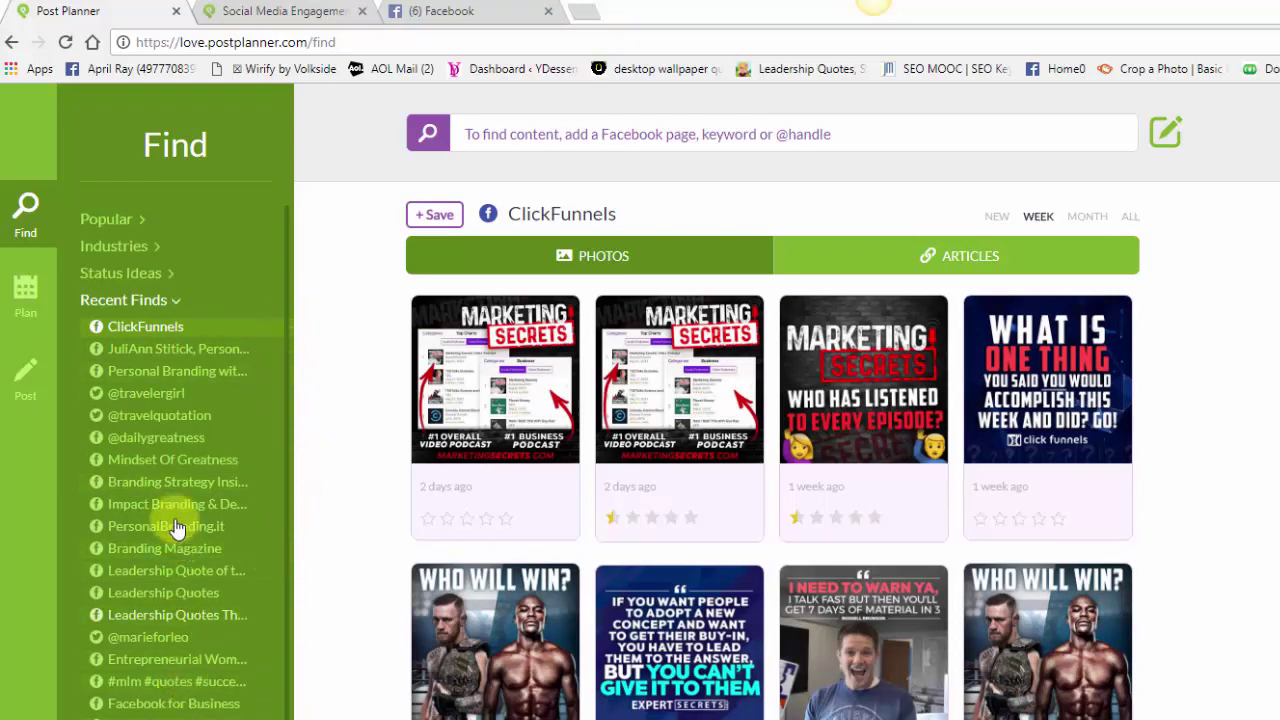
pyautogui.click(418, 12)
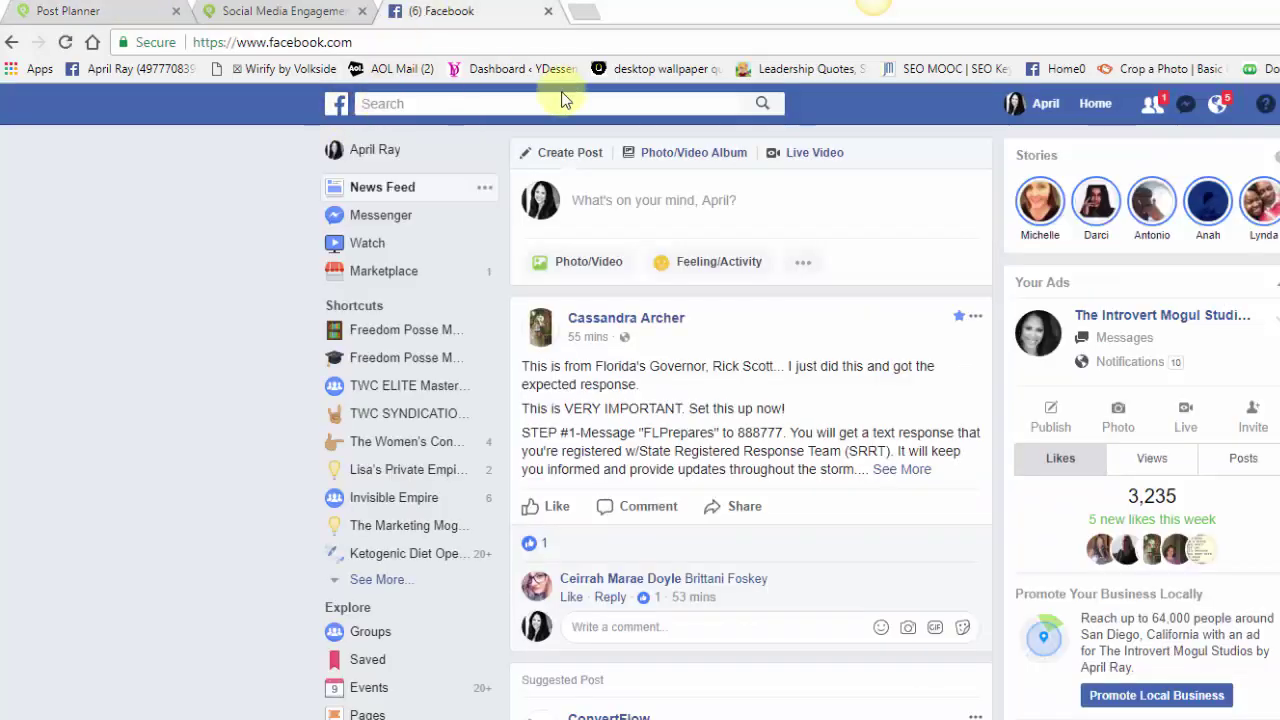
pyautogui.click(377, 100)
pyautogui.write('bob')
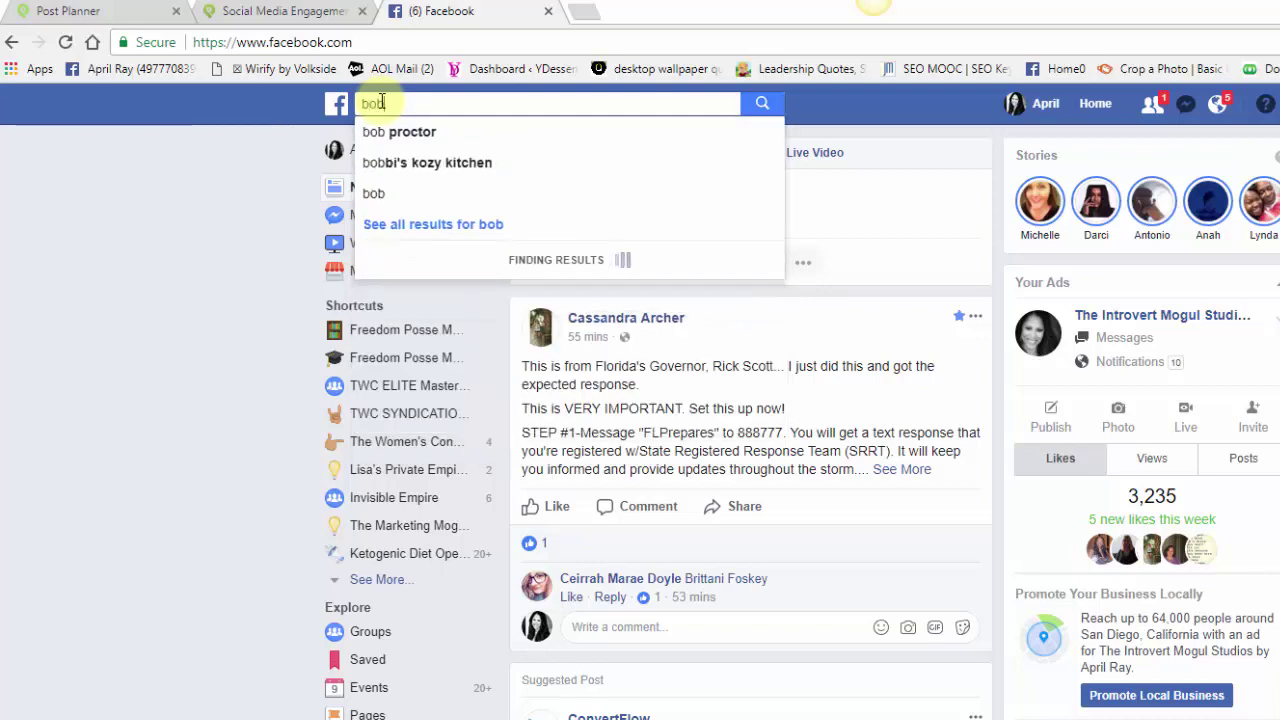
pyautogui.click(427, 140)
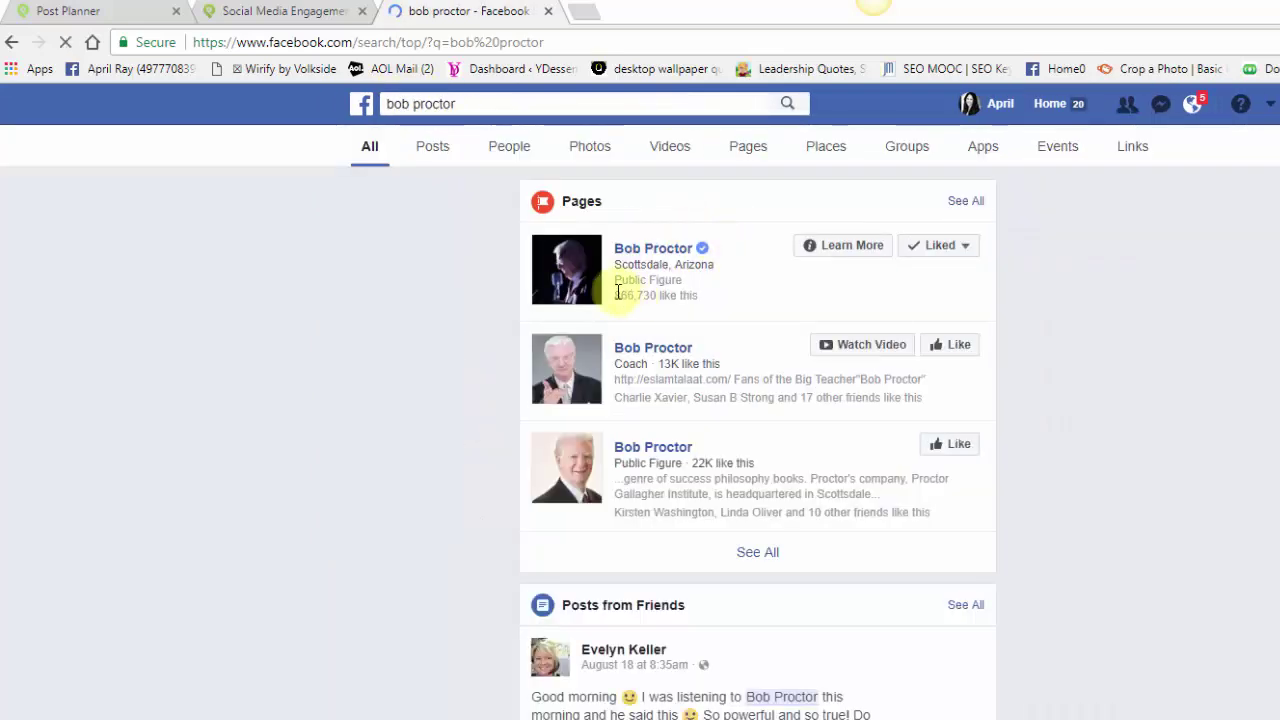
pyautogui.click(636, 255)
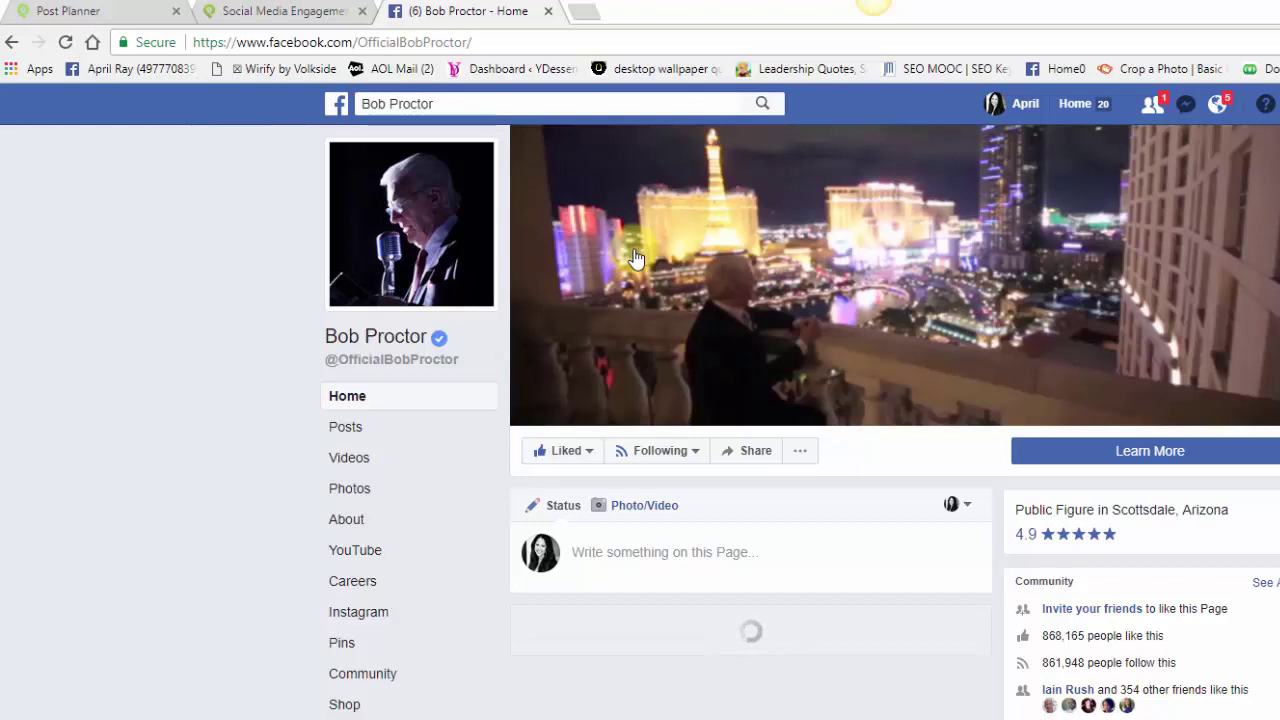
pyautogui.click(365, 42)
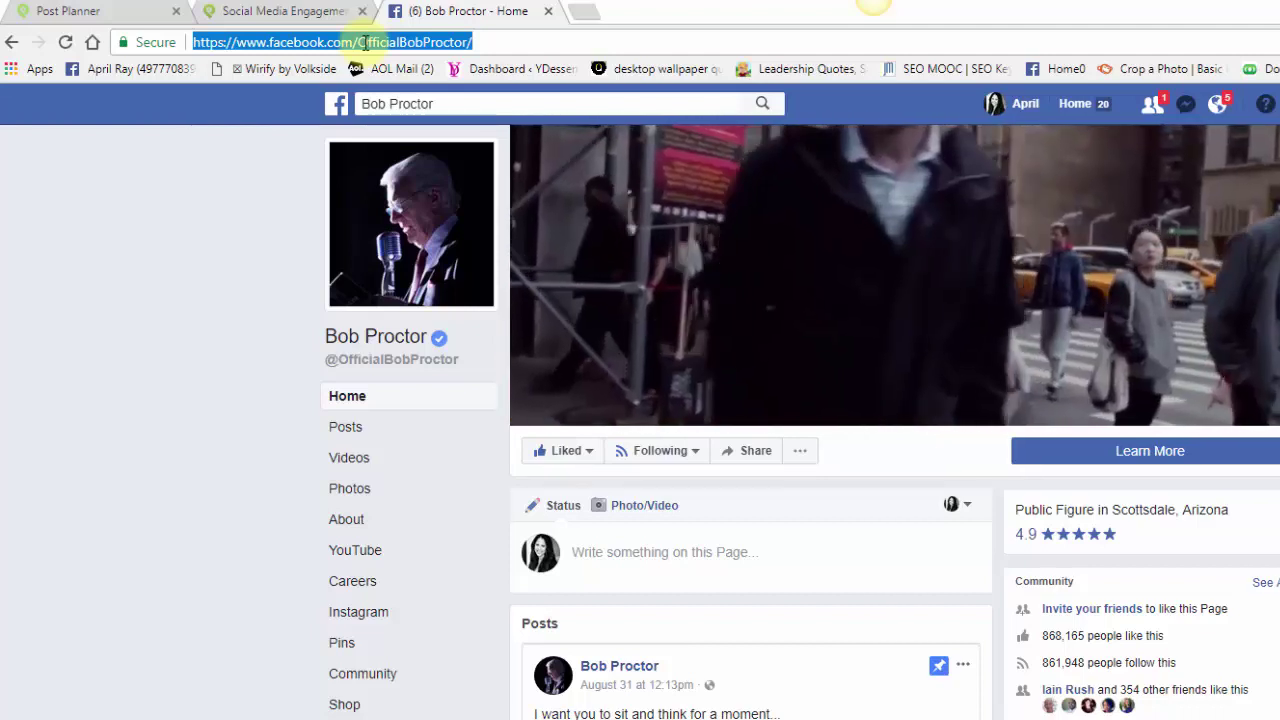
pyautogui.rightClick(286, 44)
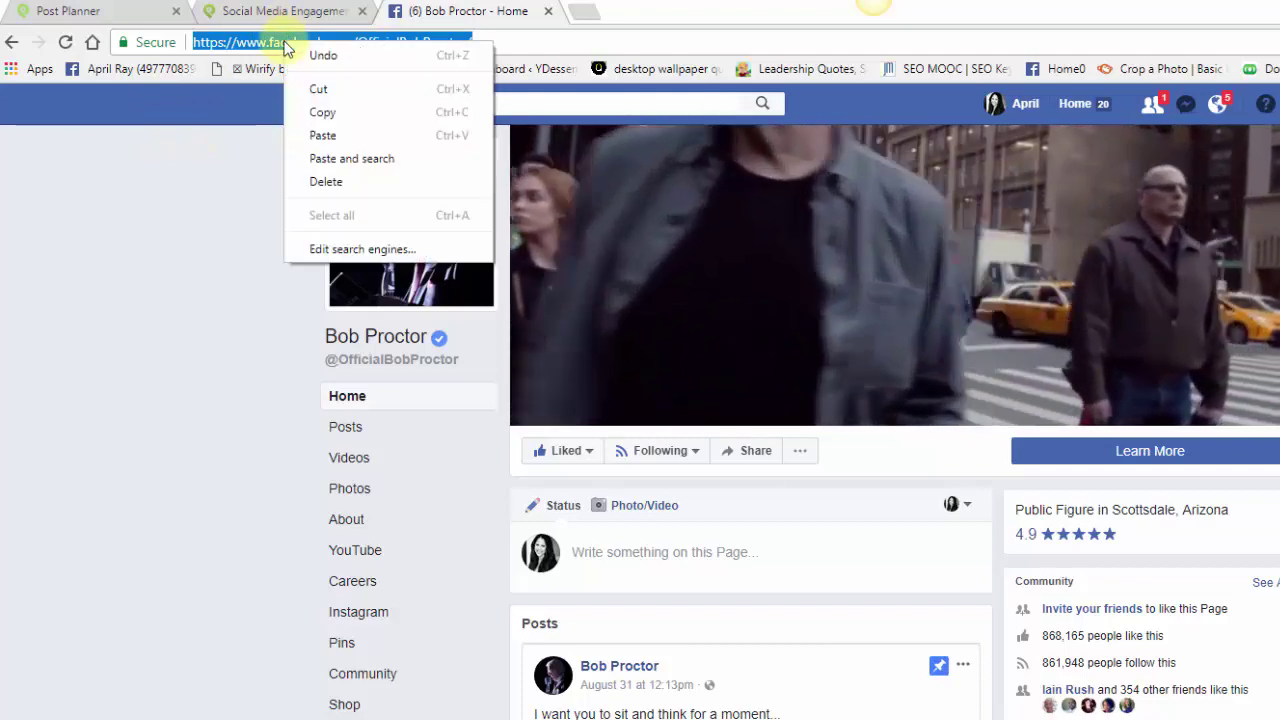
pyautogui.click(316, 120)
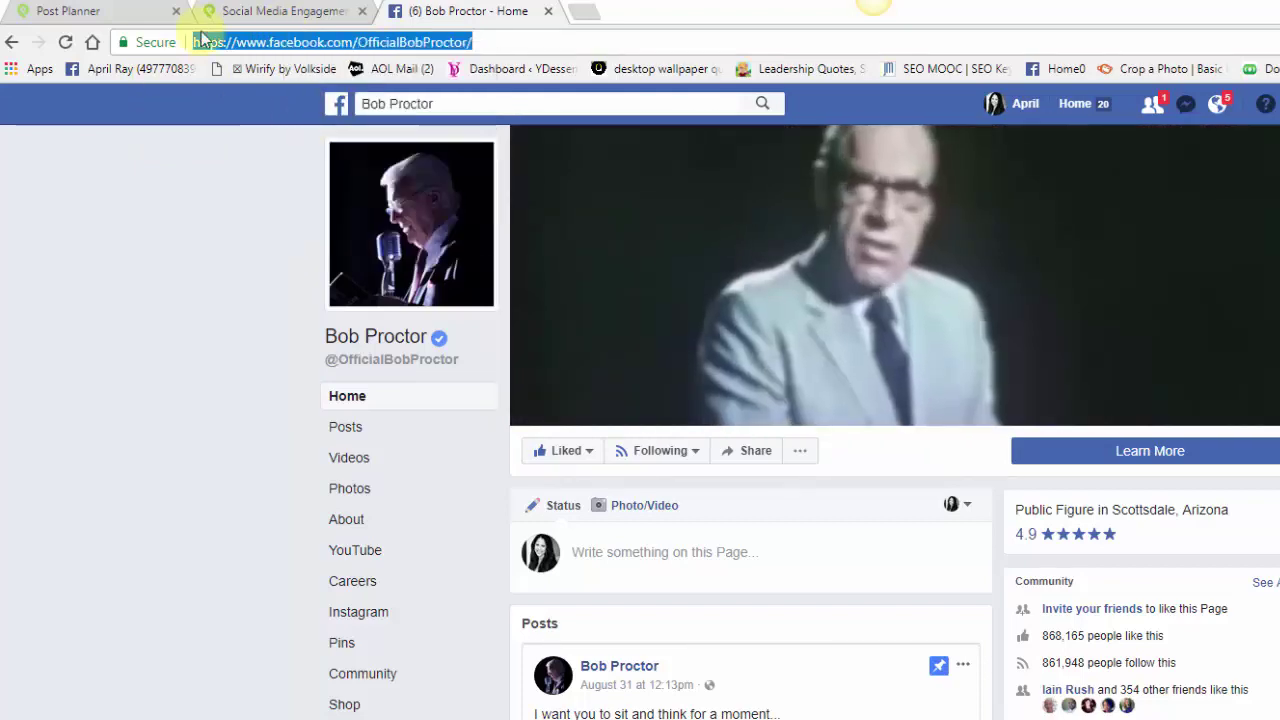
pyautogui.click(71, 12)
pyautogui.hotkey('ctrl', 'v')
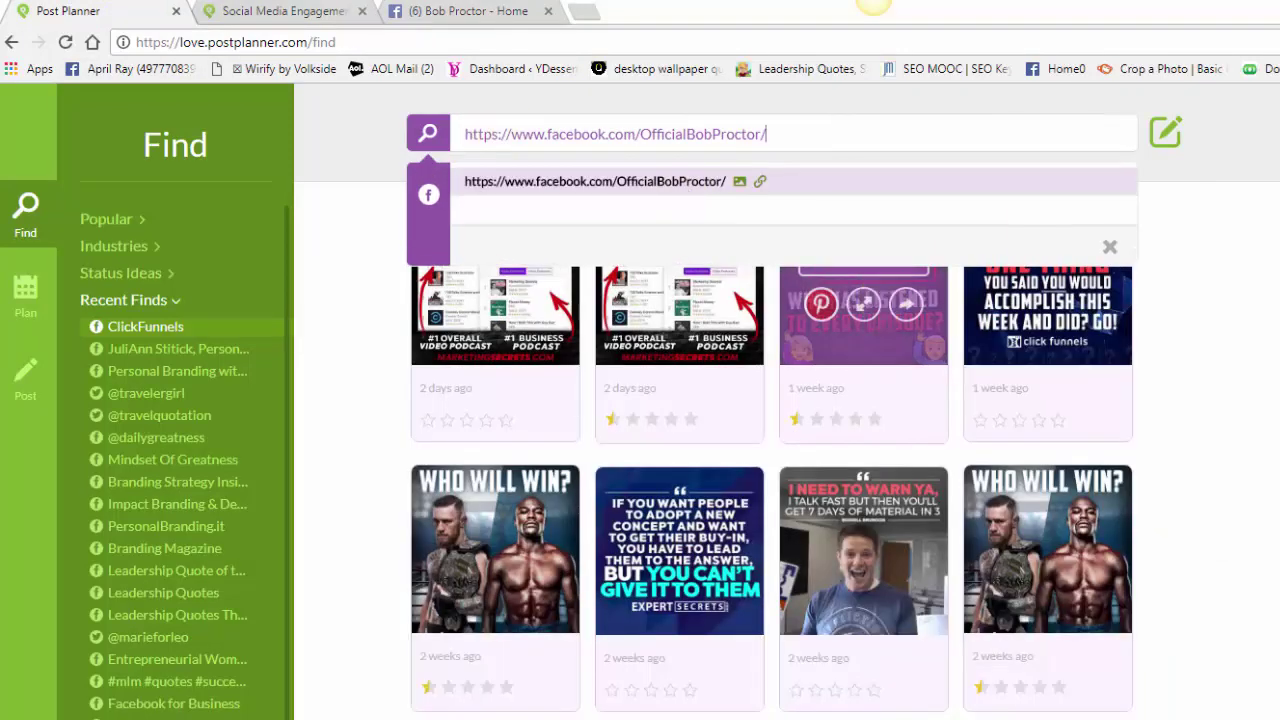
pyautogui.click(605, 183)
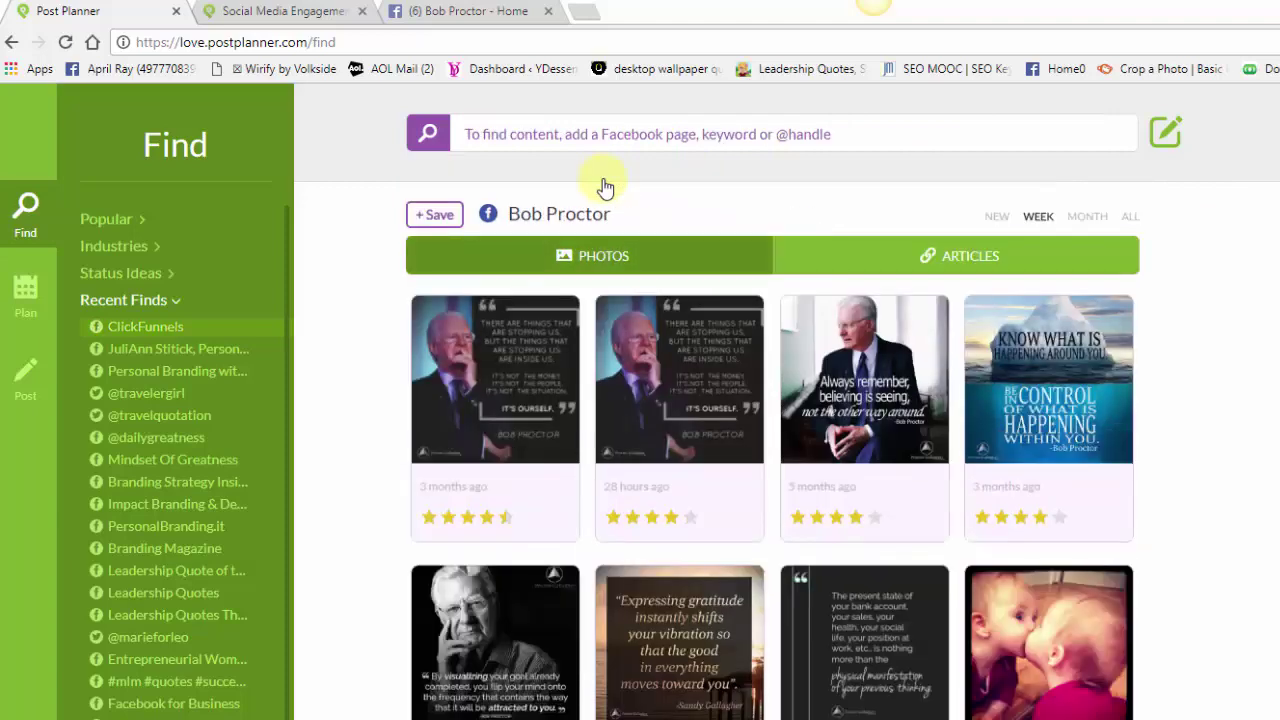